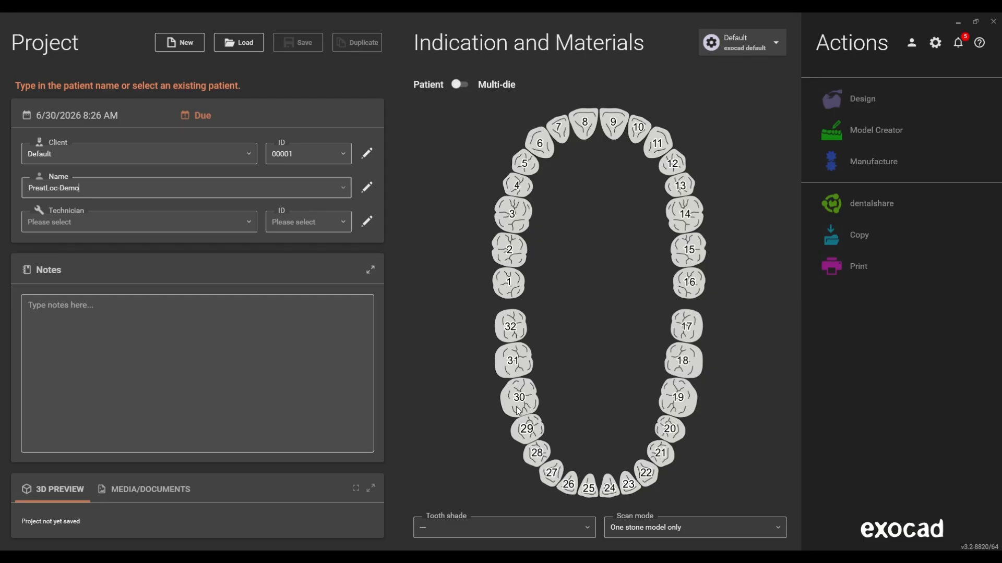
- Assign a full denture made with Print Base & Teeth at tooth 31, as a single arch denture for the lower jaw
click(518, 365)
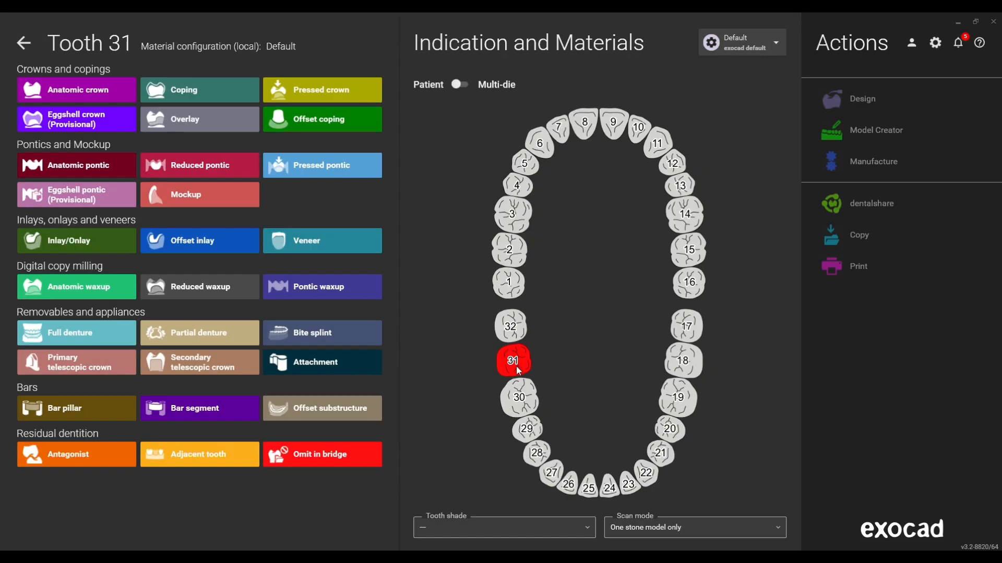
click(114, 331)
click(567, 90)
click(682, 139)
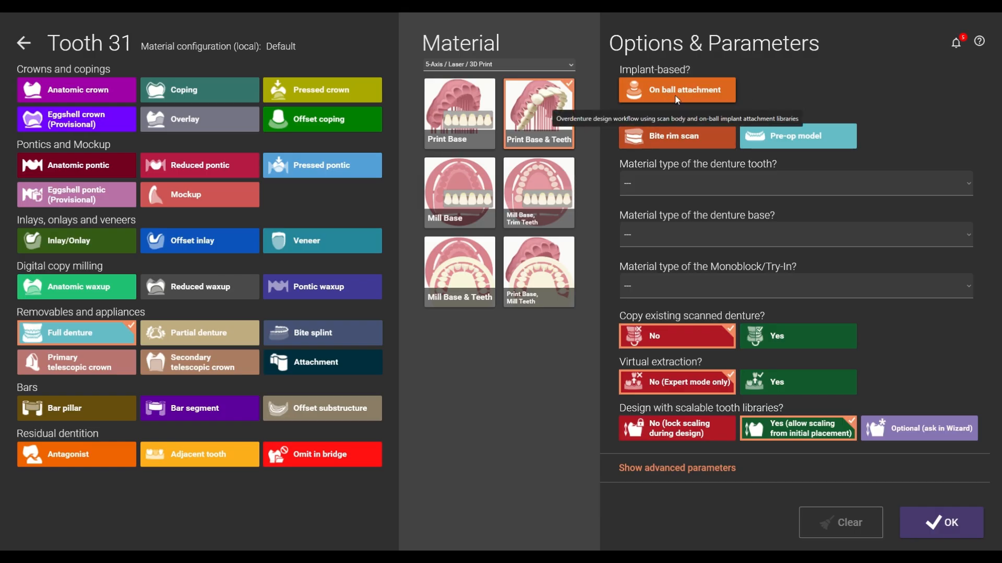
click(967, 531)
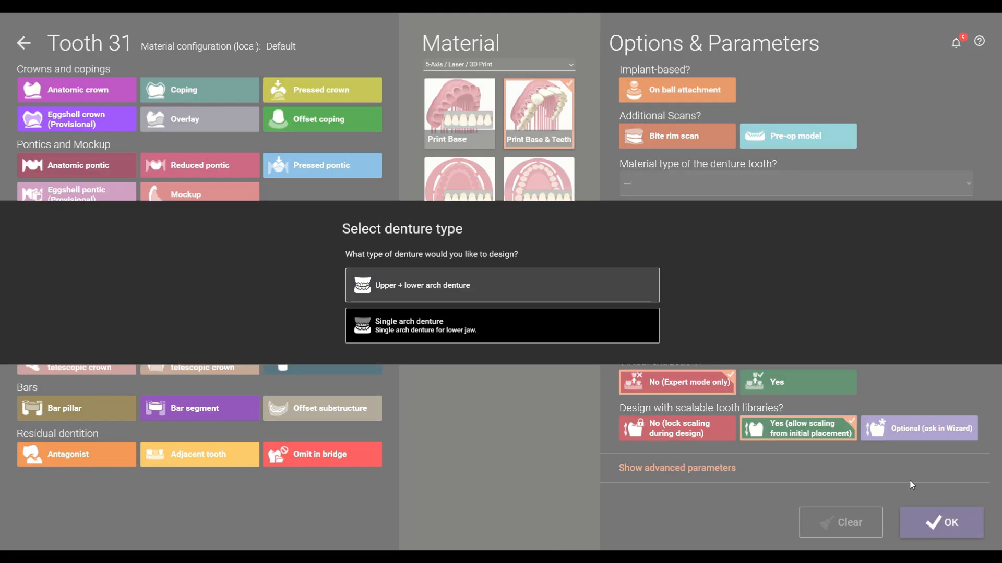
click(500, 327)
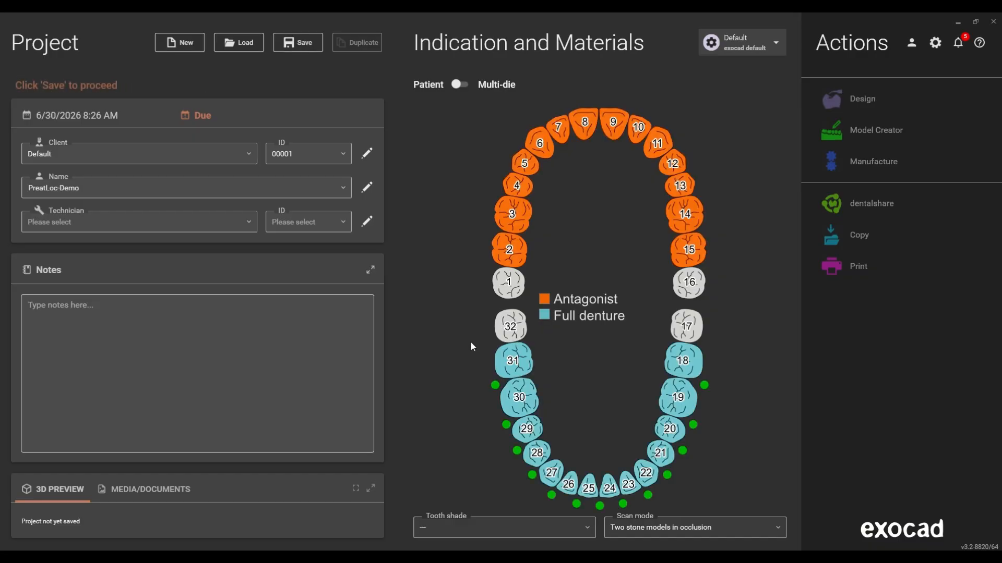
- Set the scan mode to Digital impression scan
click(767, 526)
scroll(741, 436, up, 2)
click(739, 325)
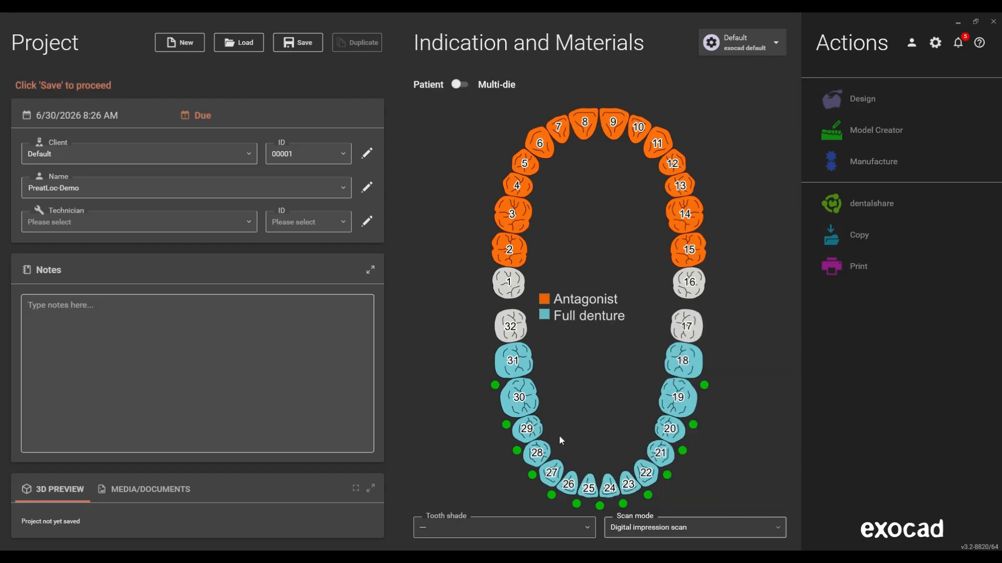
- Make tooth 27 implant-based on a ball attachment with an extra Scan Body Scan, applied to the currently selected tooth only
click(556, 471)
click(711, 87)
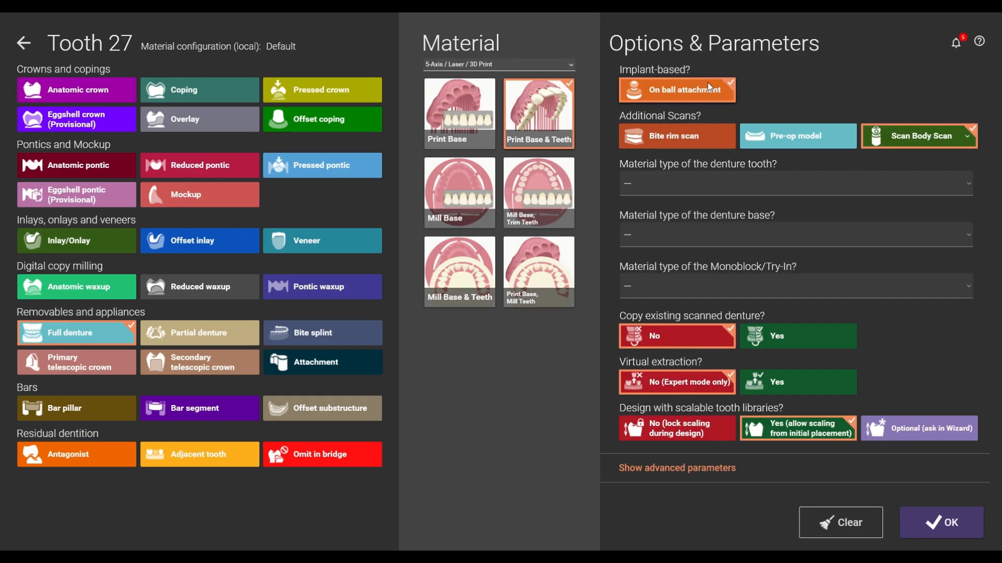
click(960, 137)
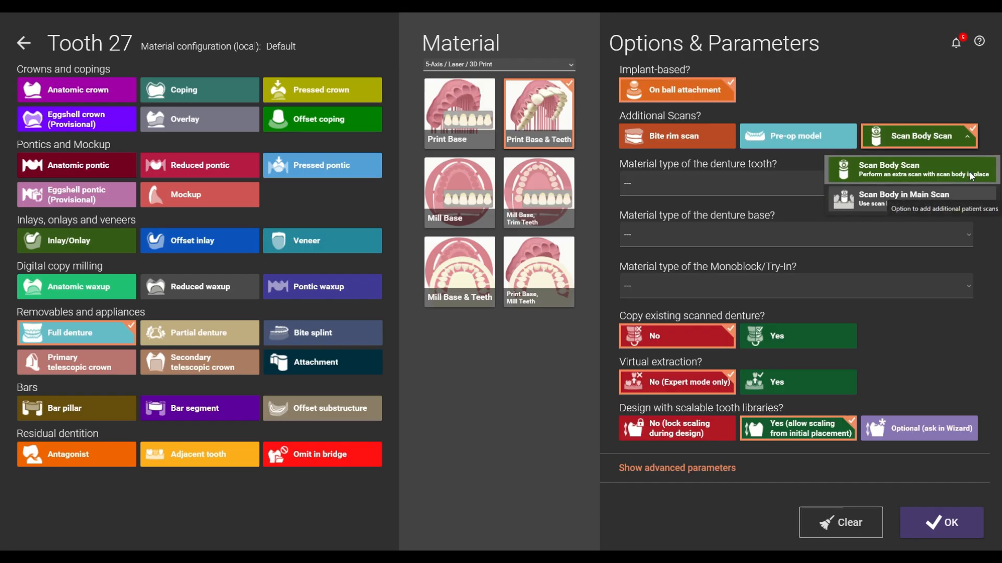
click(953, 161)
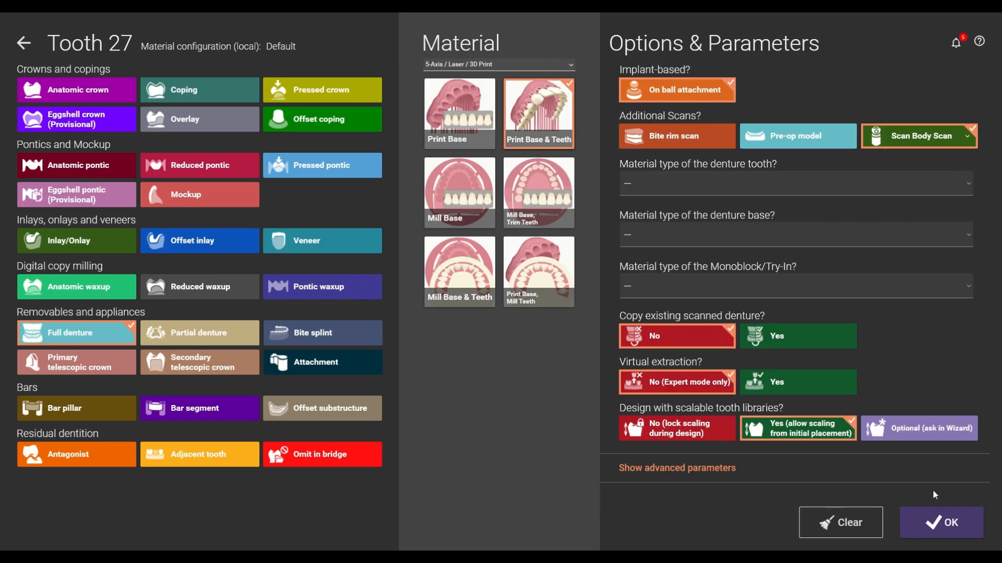
click(938, 523)
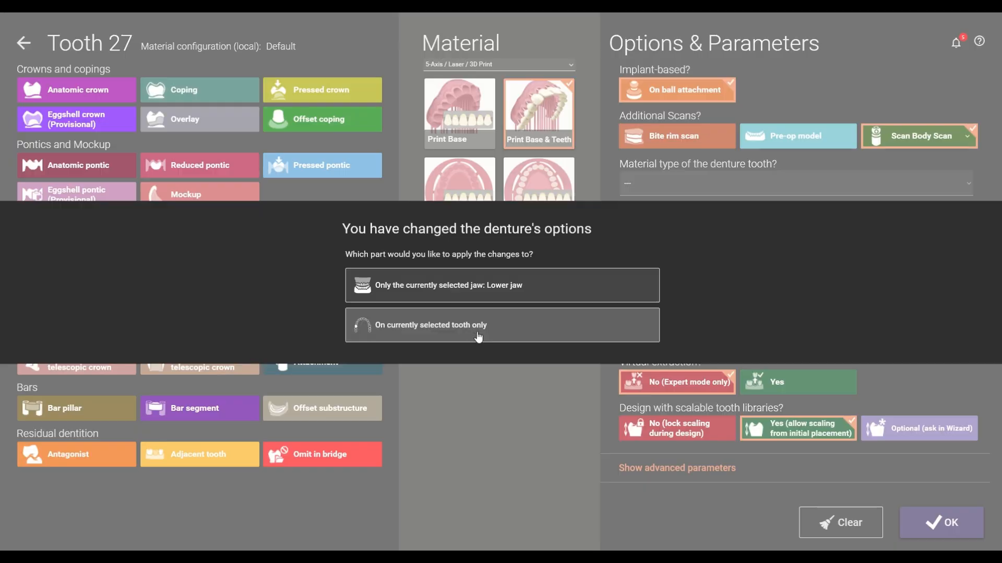
click(556, 332)
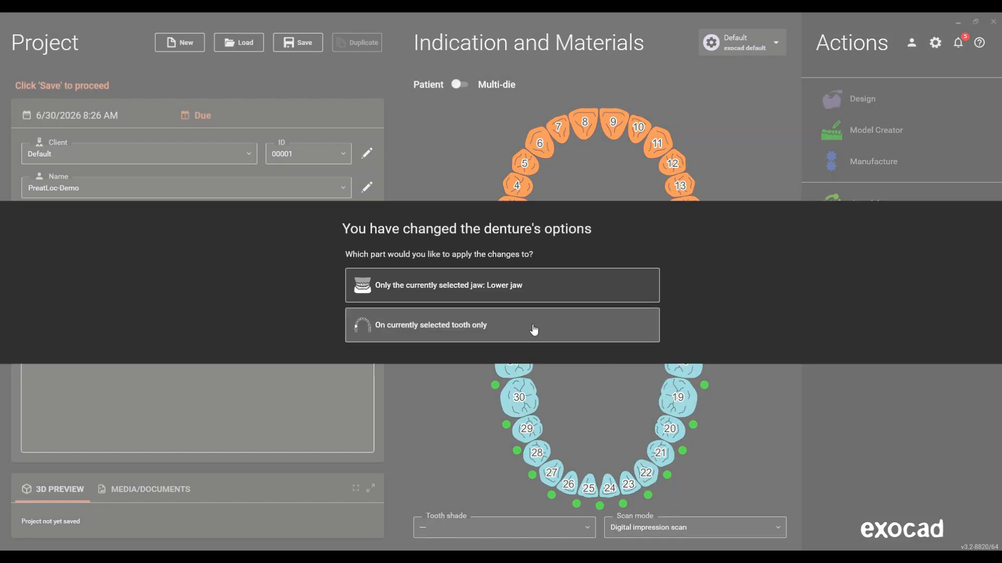
click(532, 329)
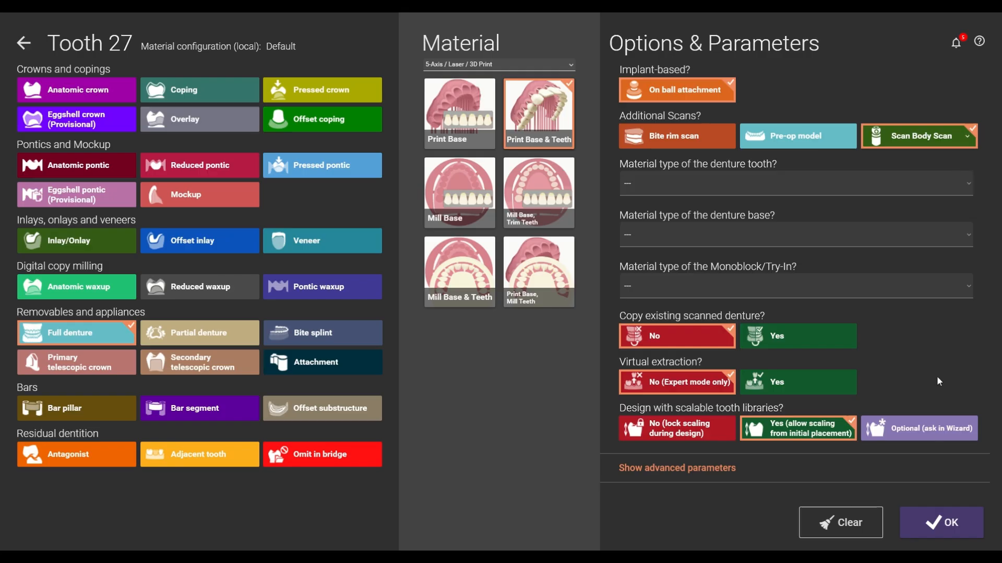
click(937, 522)
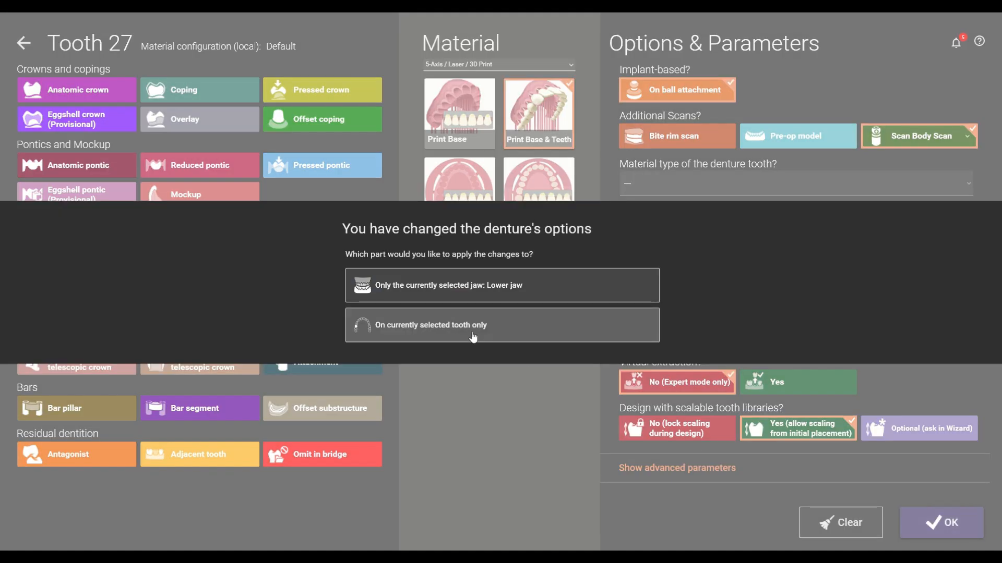
click(557, 331)
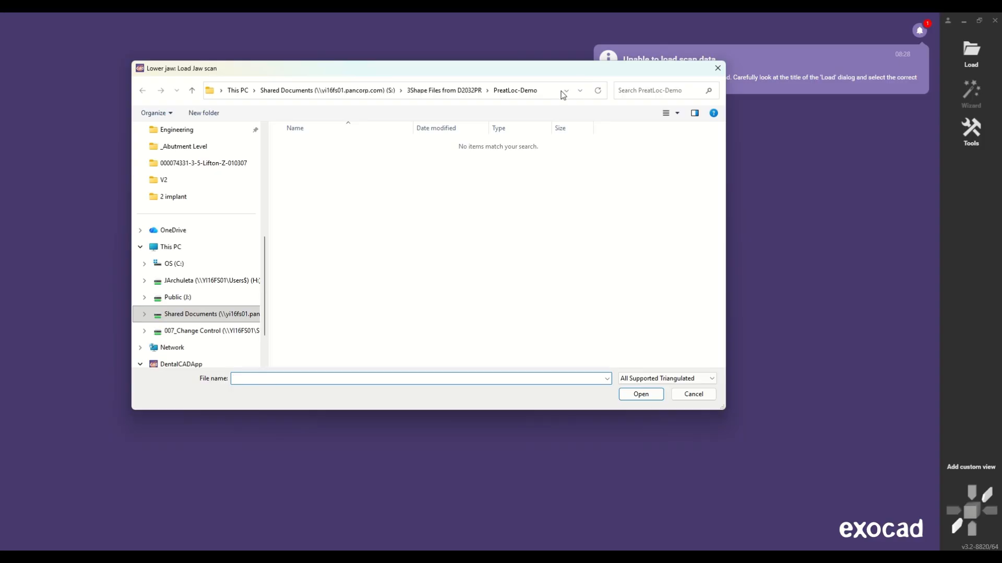
- Load preatloc-arch from the desktop folder PreatLoc Test Scans\V2\2 implant as the lower jaw scan
click(561, 91)
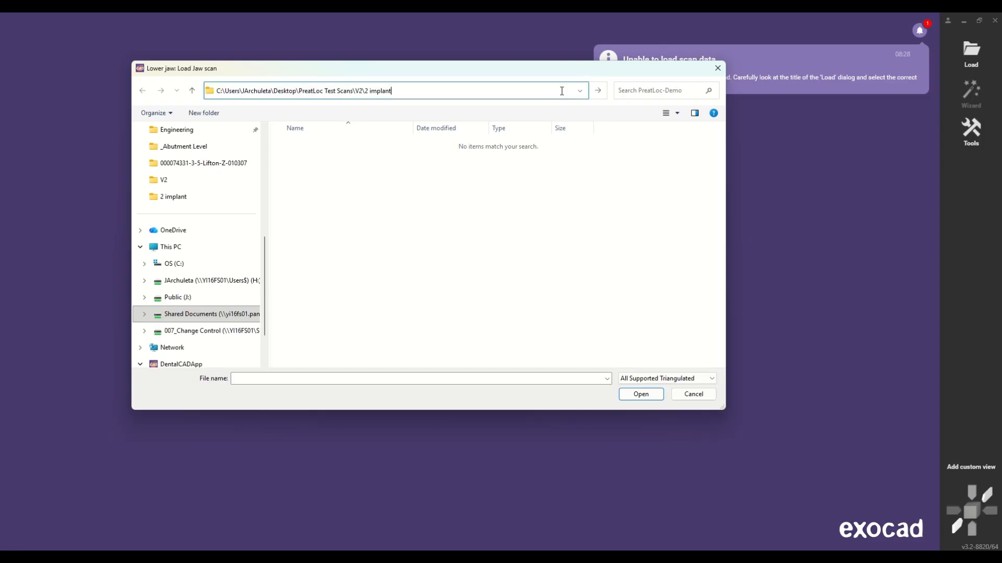
key(Return)
click(339, 187)
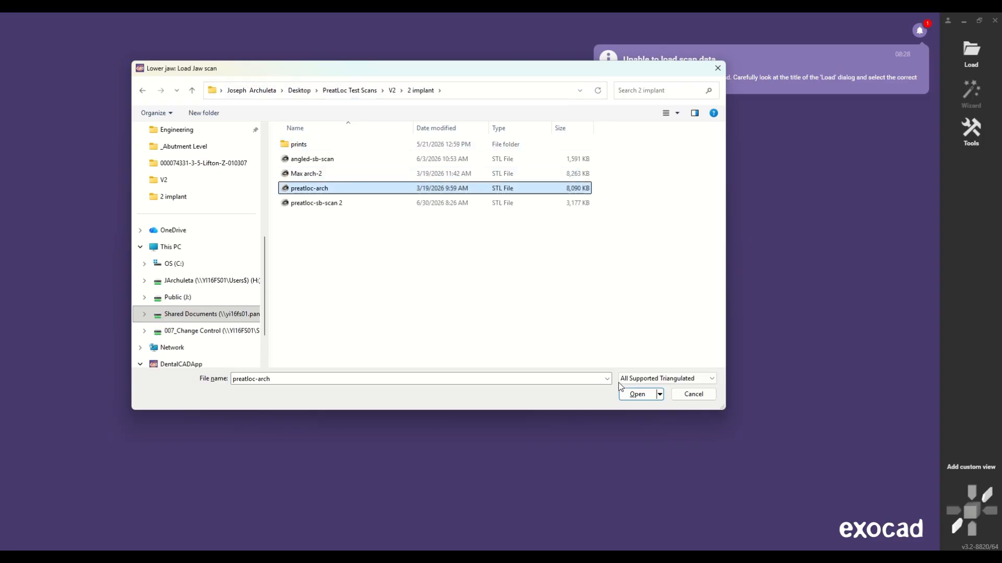
click(637, 395)
- Load preatloc-sb-scan 2 as the scan body scan and Max arch-2 as the antagonist scan
click(308, 206)
click(637, 395)
click(327, 174)
click(626, 397)
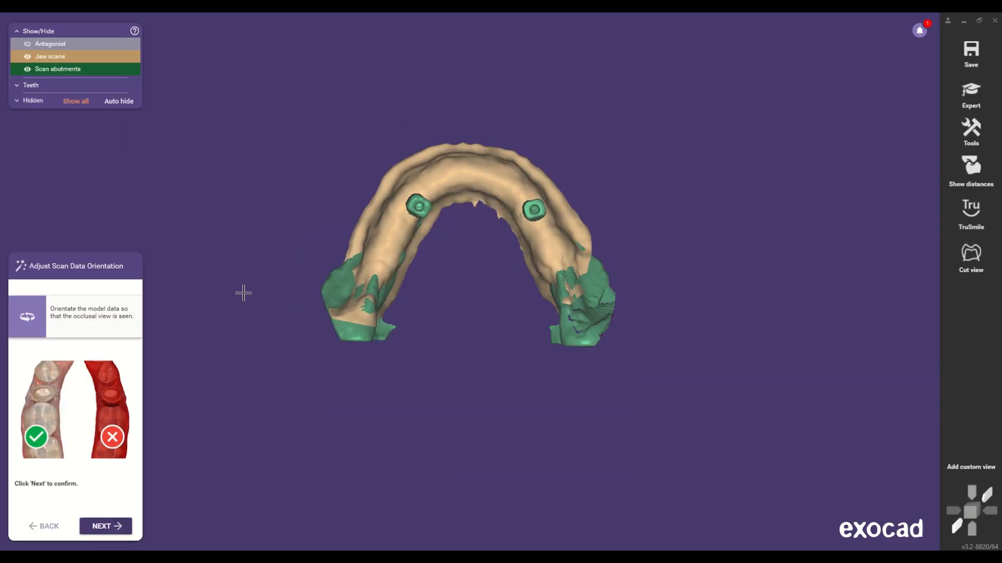
- Accept the occlusal scan orientation and choose the PreatLoc_ZIM_TSV®_4_5 implant library for tooth 22
click(103, 526)
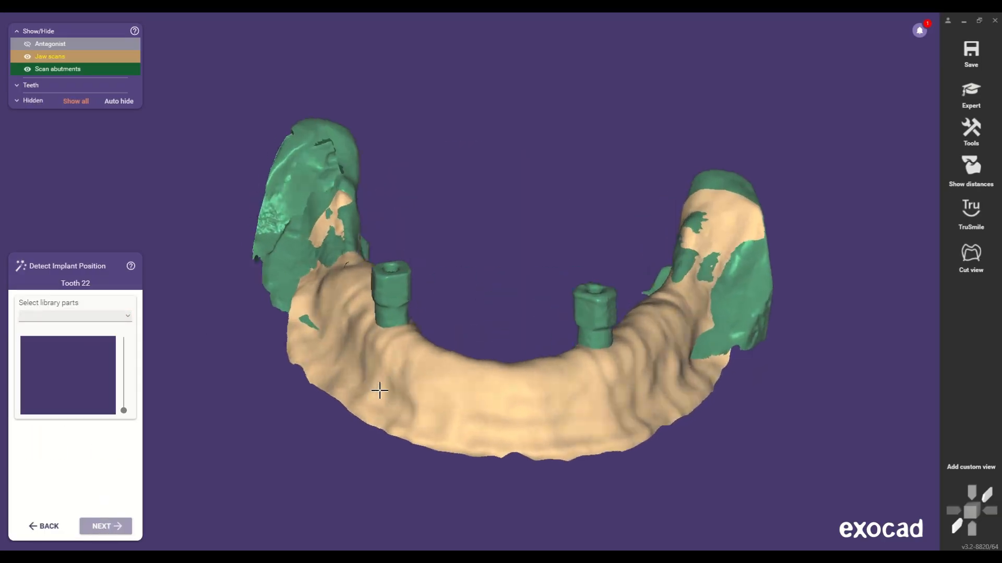
click(59, 317)
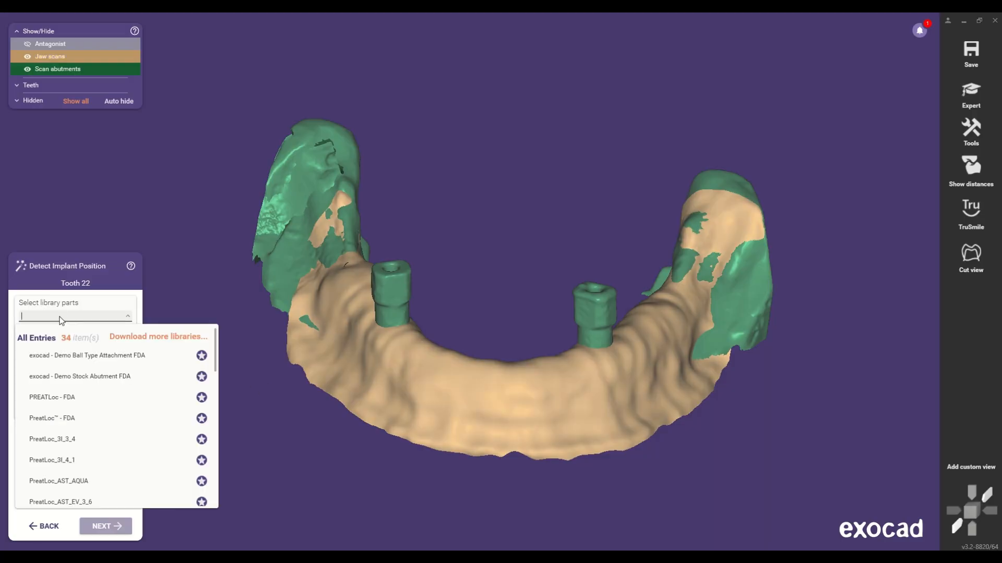
text(preatloc)
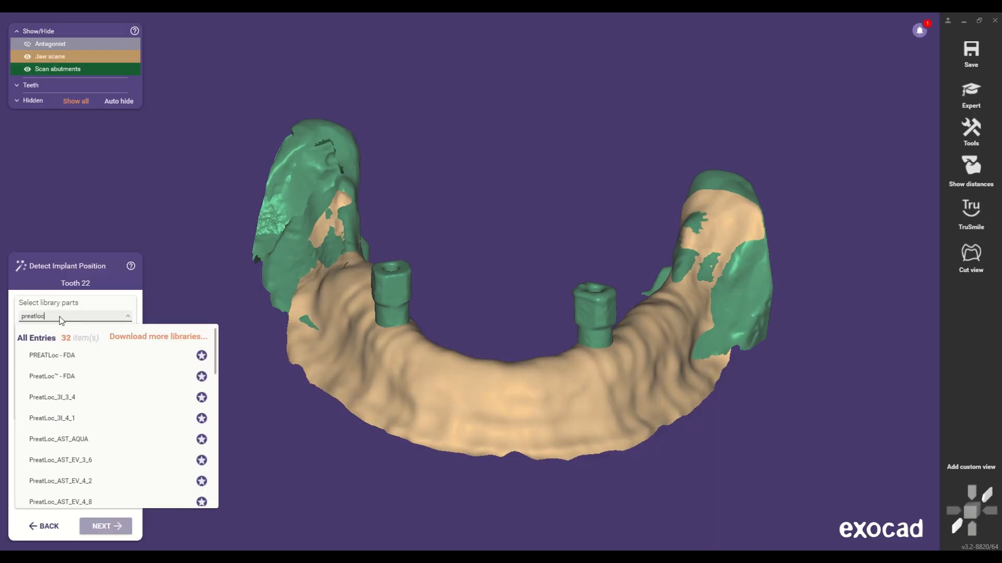
scroll(101, 475, down, 10)
click(101, 475)
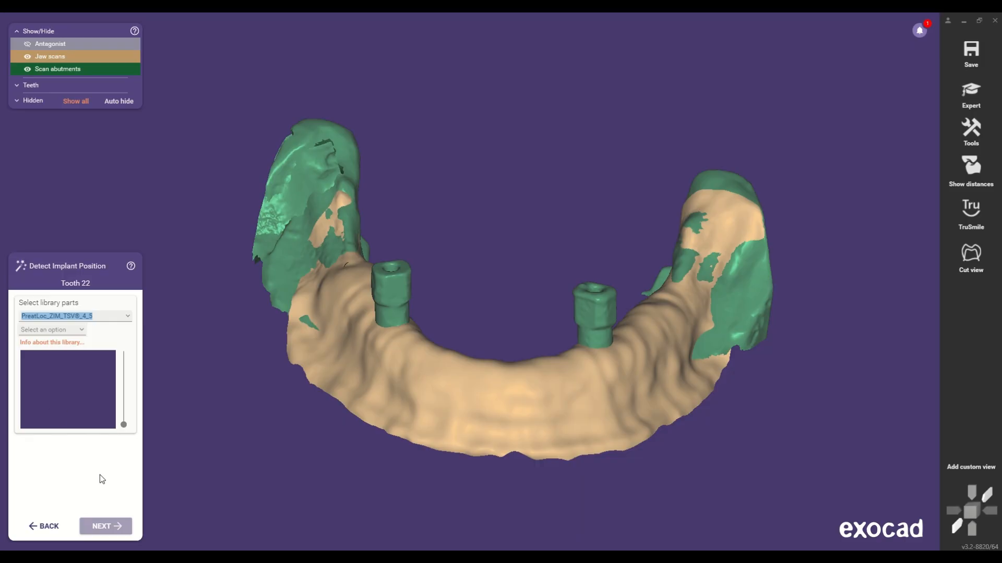
- Choose the Cuff Height Virtual Gauge and the Preat Titanium Scan Body - 9000245 for tooth 22
click(68, 330)
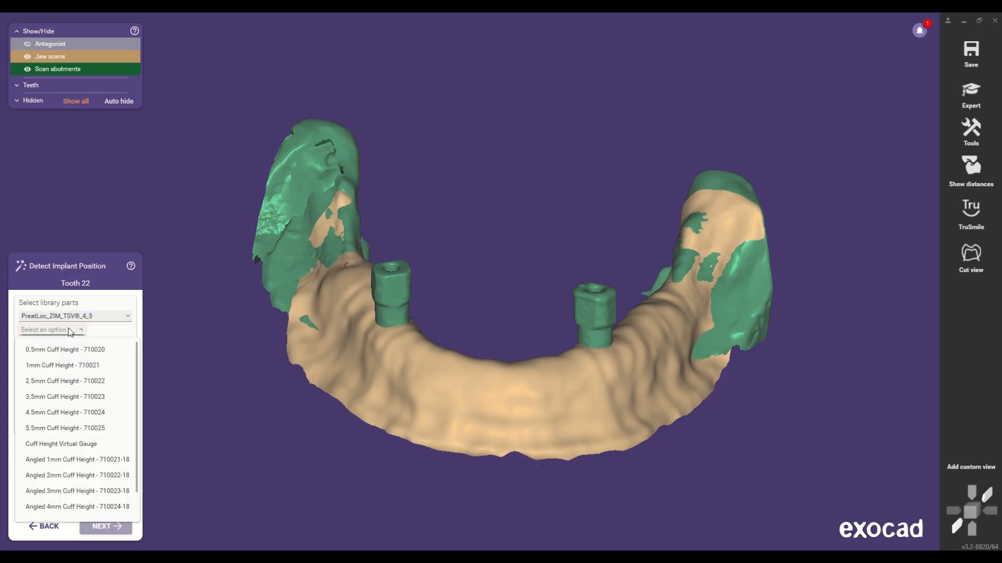
click(102, 442)
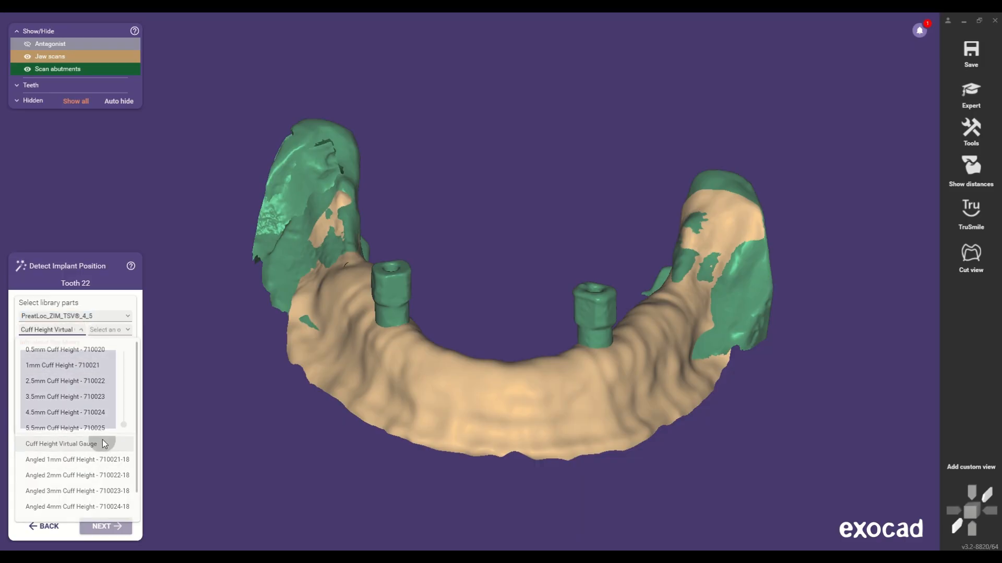
click(109, 329)
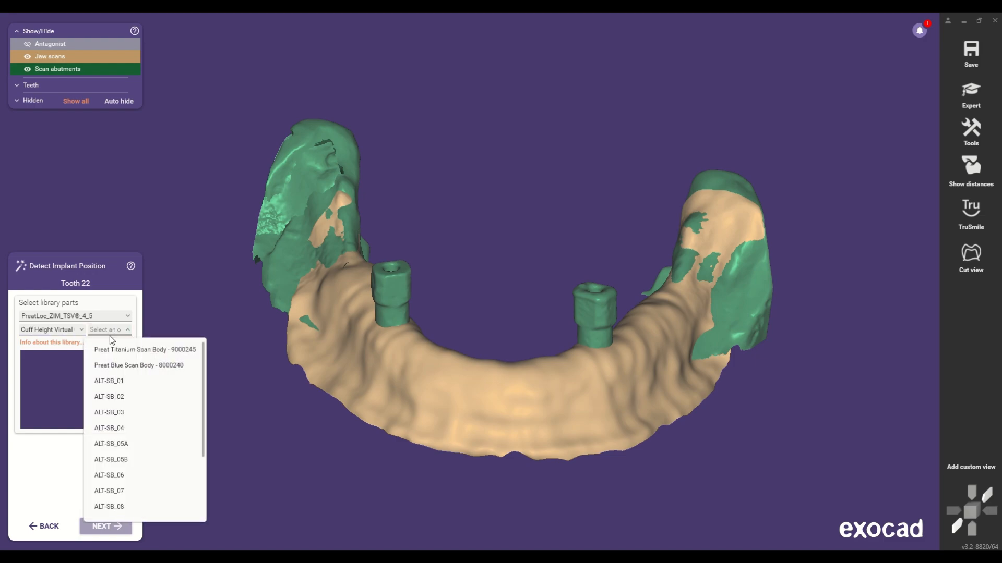
click(110, 349)
- Align the library scan body to the scanned abutments at teeth 22 and 27 and accept both implant positions
click(365, 394)
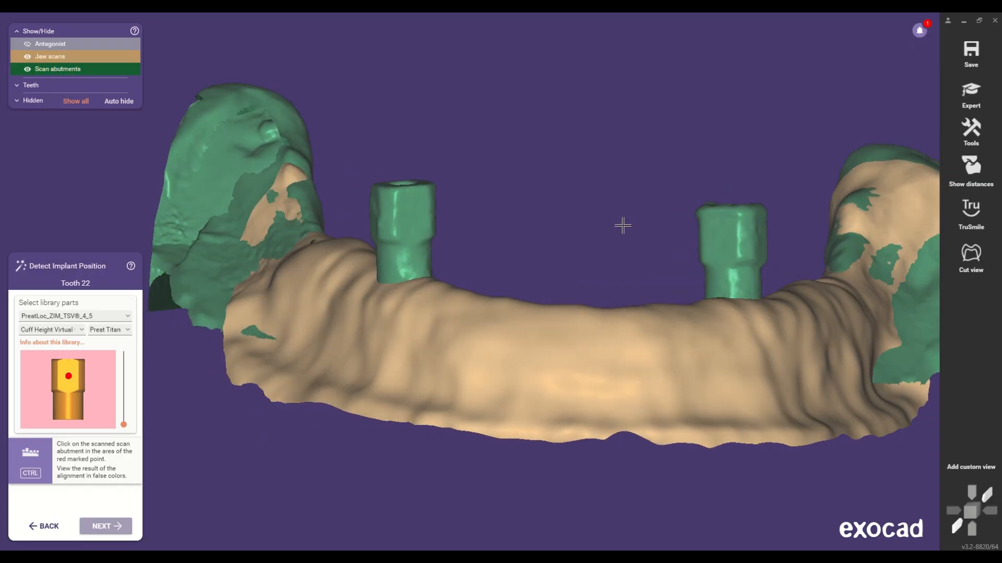
click(766, 242)
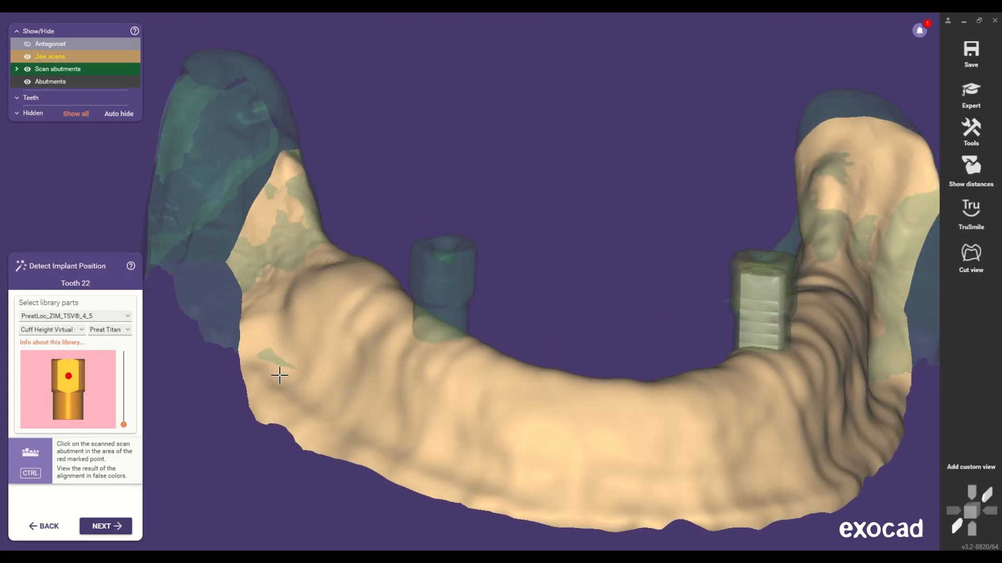
click(108, 525)
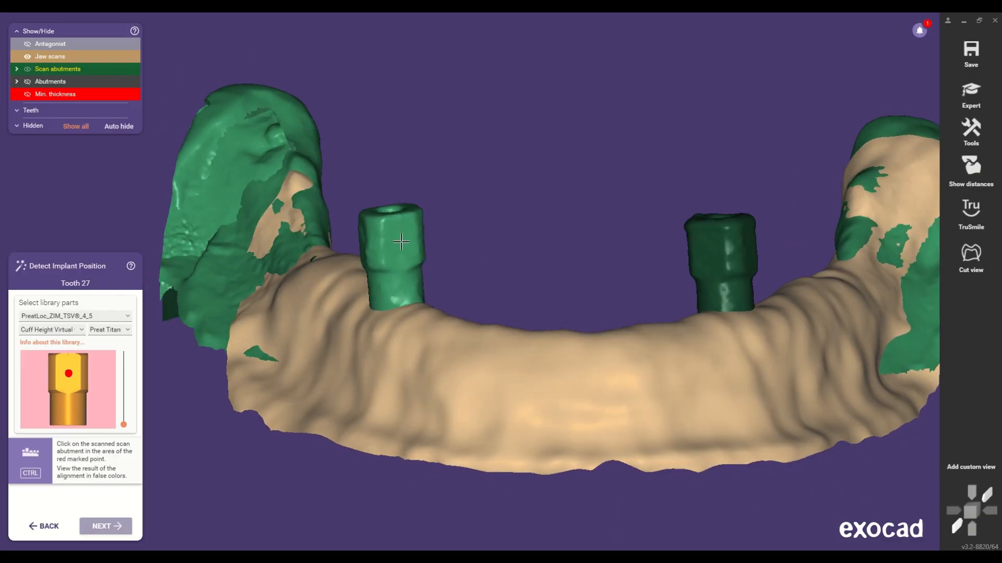
click(401, 241)
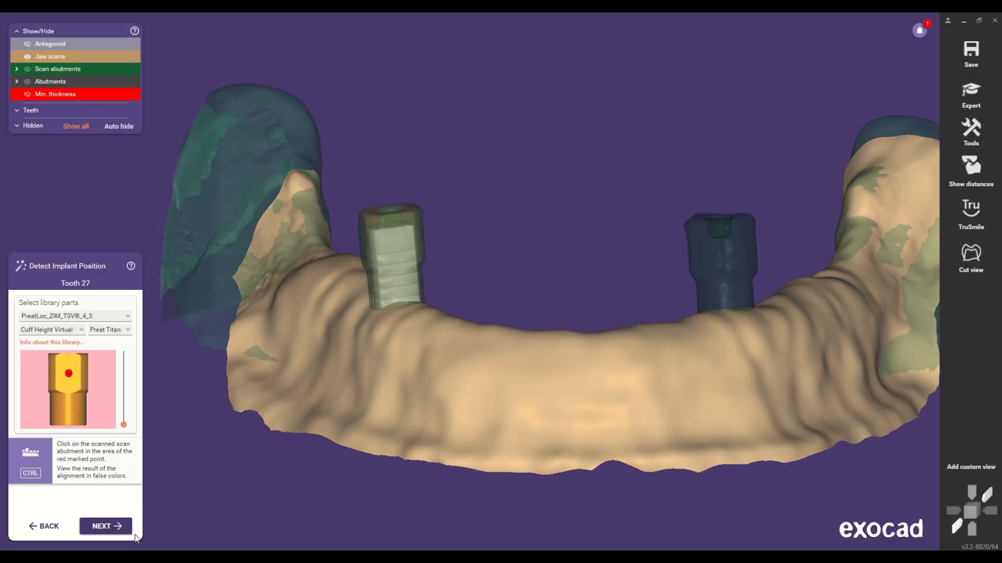
click(105, 526)
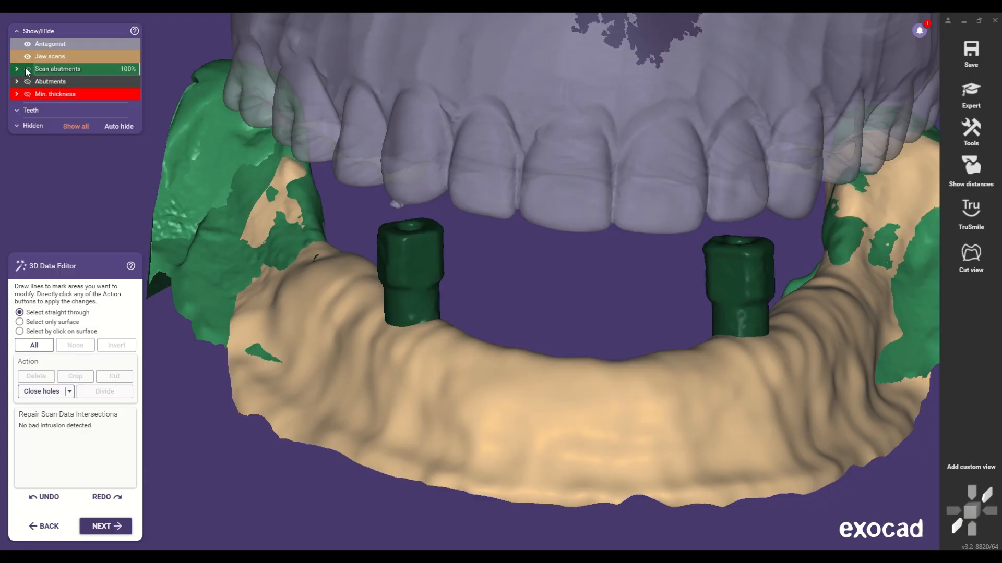
- Show the abutments on the jaw scan without scan abutments, antagonist and minimum thickness, and examine the cuff height gauges at both implants
click(27, 69)
click(27, 82)
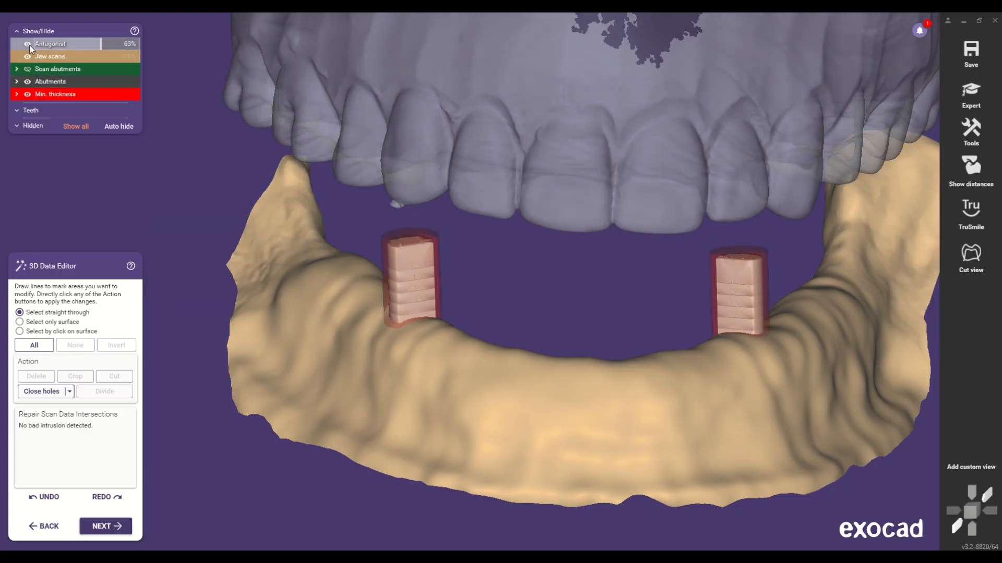
click(28, 43)
scroll(840, 302, up, 4)
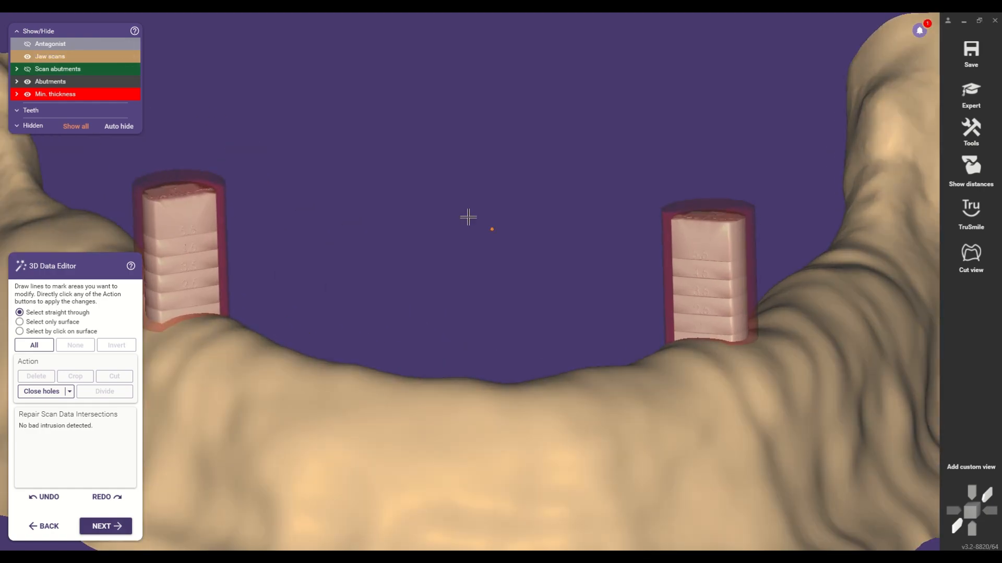
click(78, 94)
scroll(736, 313, up, 3)
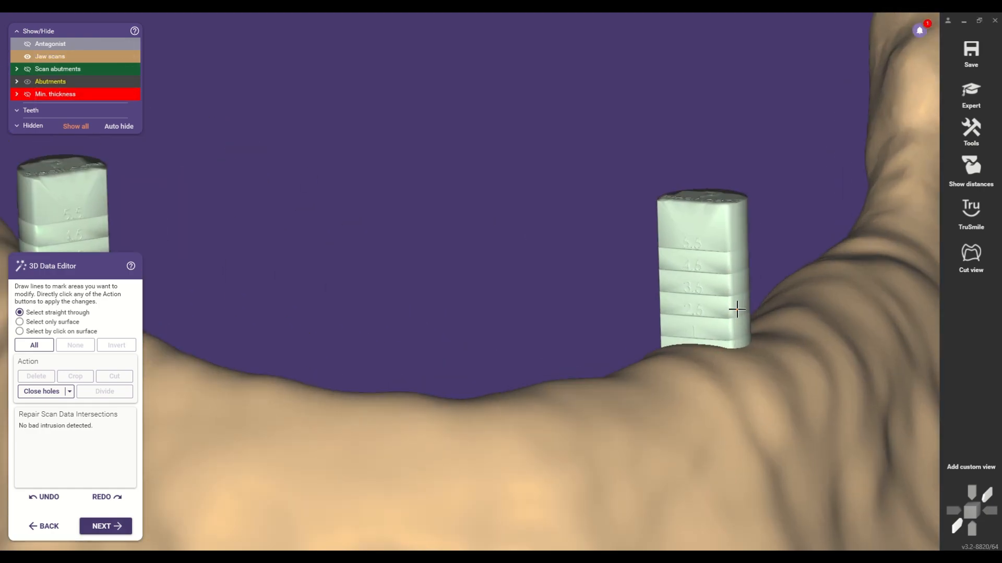
right_drag(735, 331, 733, 334)
scroll(726, 339, up, 1)
scroll(720, 342, down, 3)
right_drag(312, 425, 306, 420)
scroll(219, 334, up, 4)
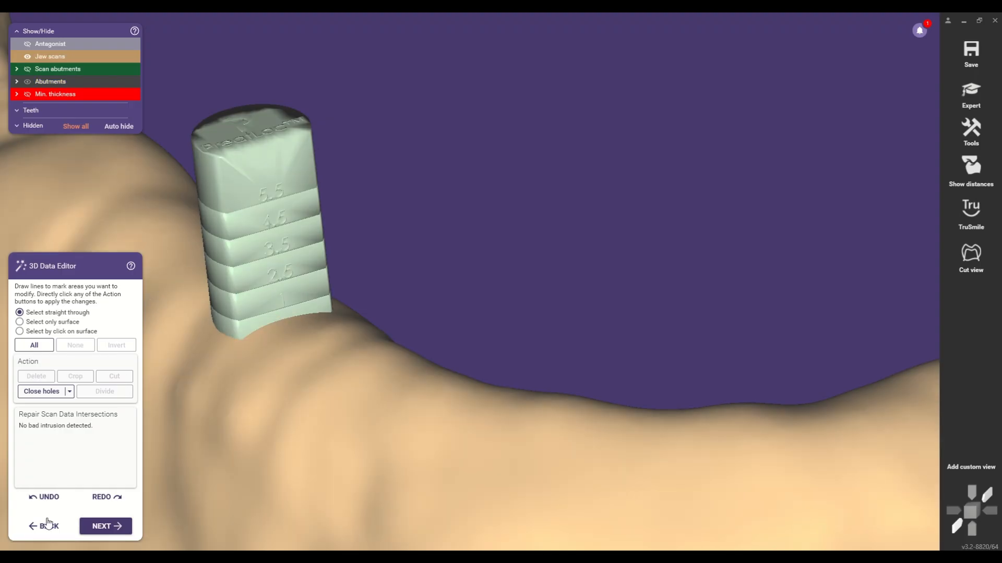
- Return to the implant position detection for tooth 22
click(45, 524)
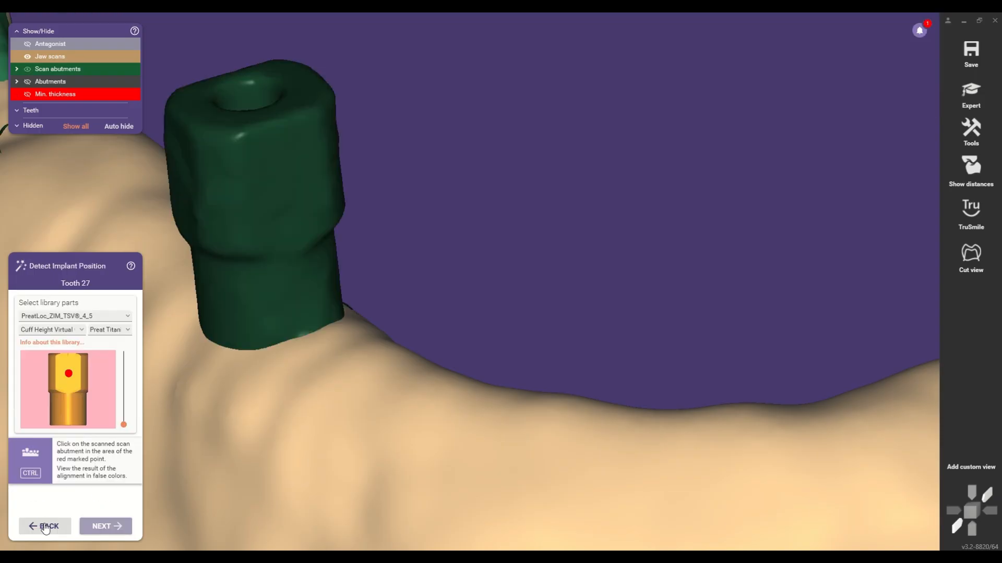
click(44, 524)
scroll(277, 298, down, 5)
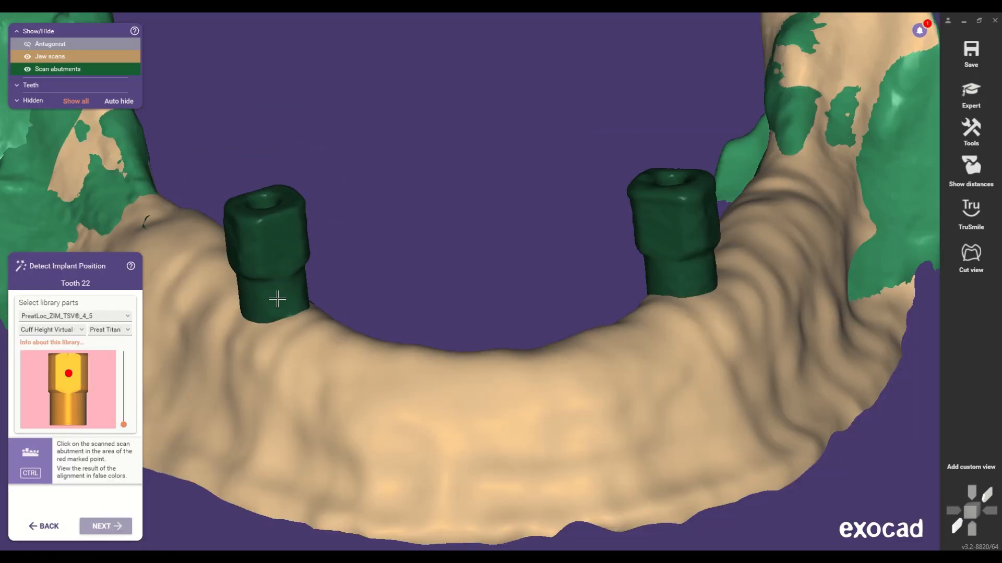
scroll(687, 242, up, 3)
- Align the 1mm Cuff Height - 710021 abutment with the Preat Titanium Scan Body - 9000245 to the tooth 22 scan abutment and accept it
click(32, 331)
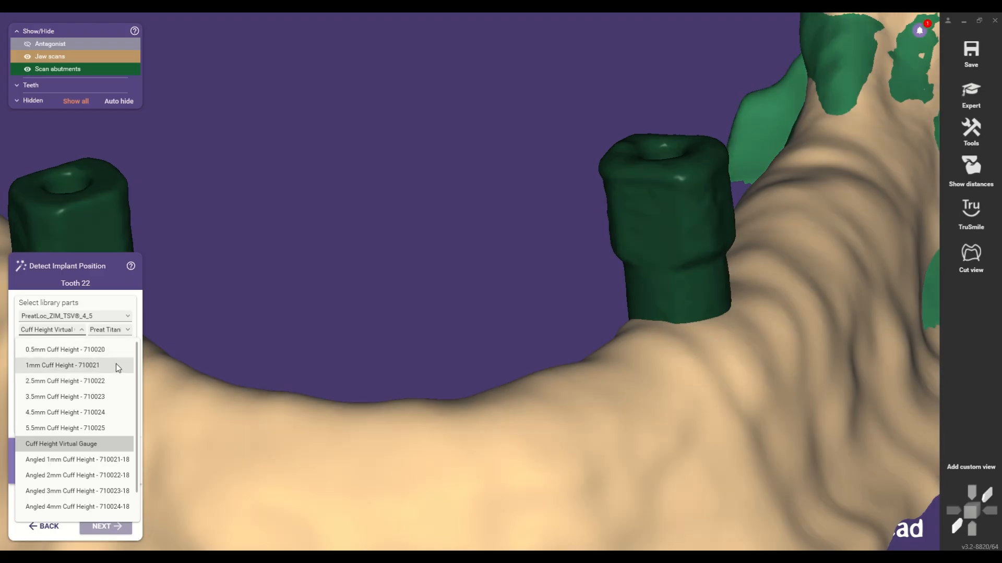
click(116, 364)
click(115, 330)
click(117, 349)
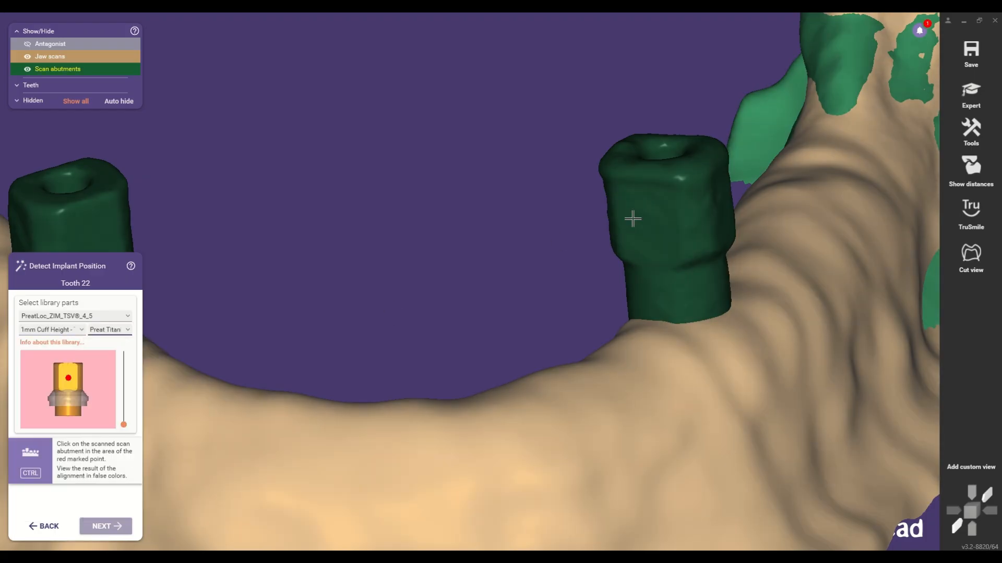
click(648, 214)
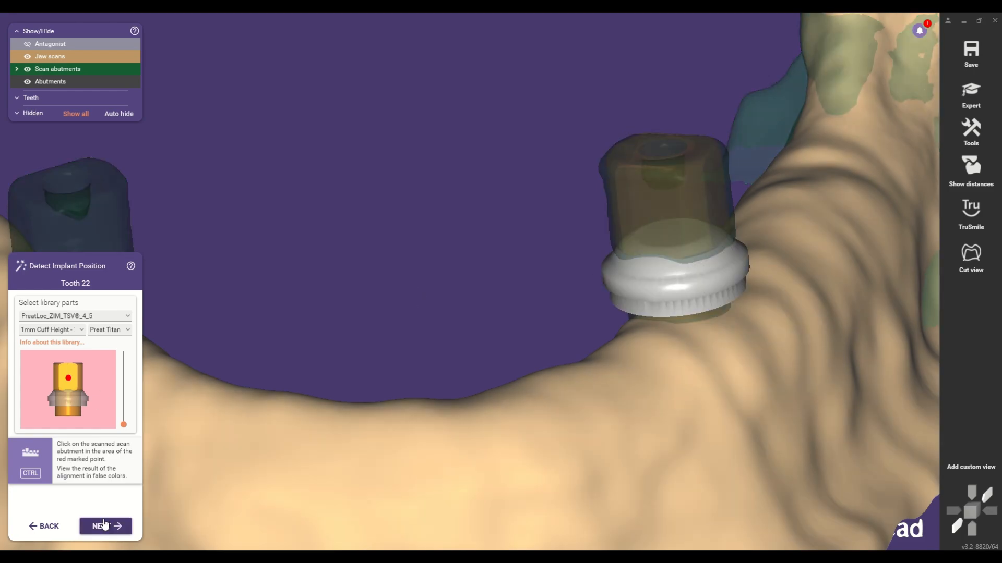
click(103, 524)
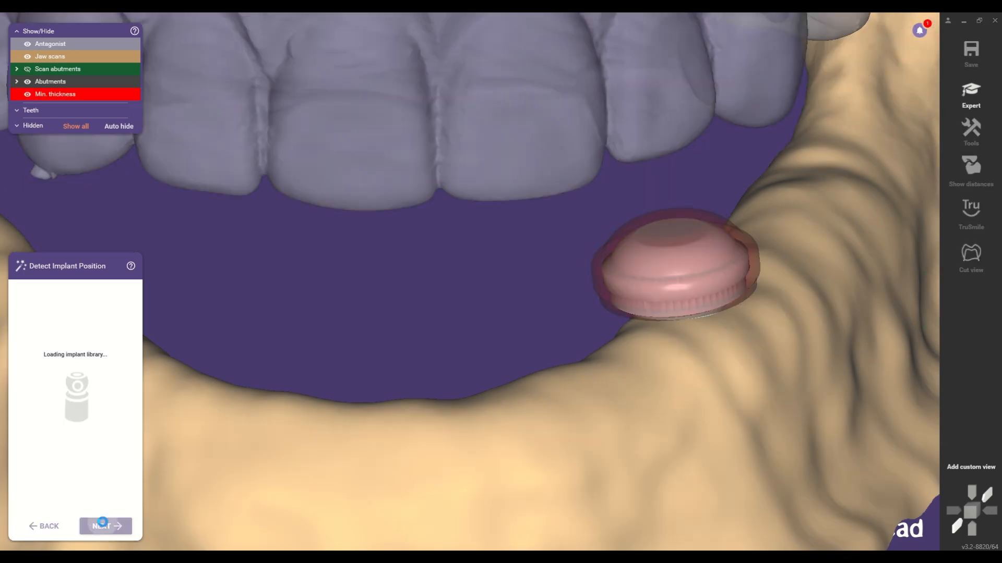
- Align the 1mm Cuff Height - 710021 abutment with the Preat Titanium Scan Body - 9000245 to the tooth 27 scan abutment and accept it
click(61, 332)
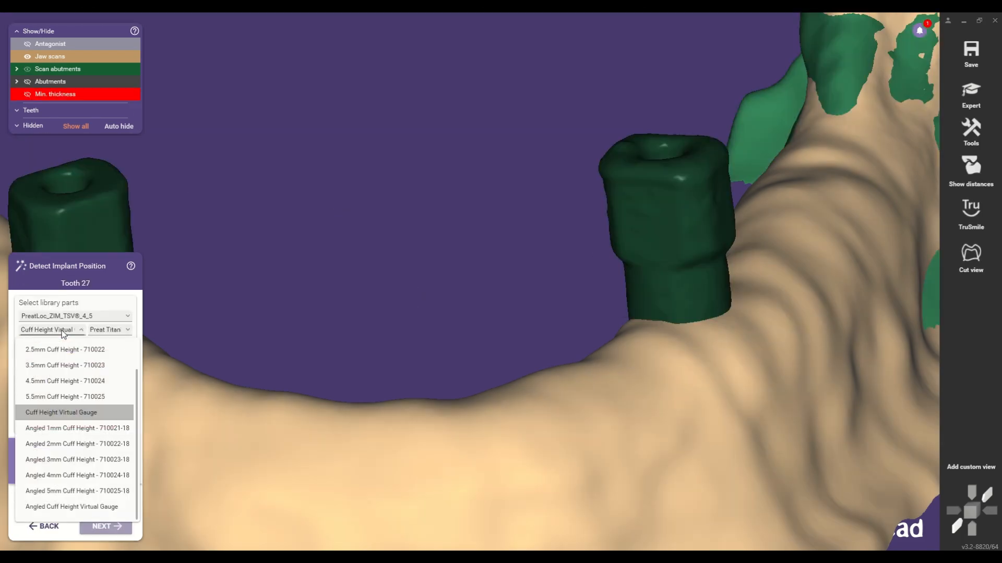
scroll(61, 344, up, 2)
click(61, 360)
click(108, 330)
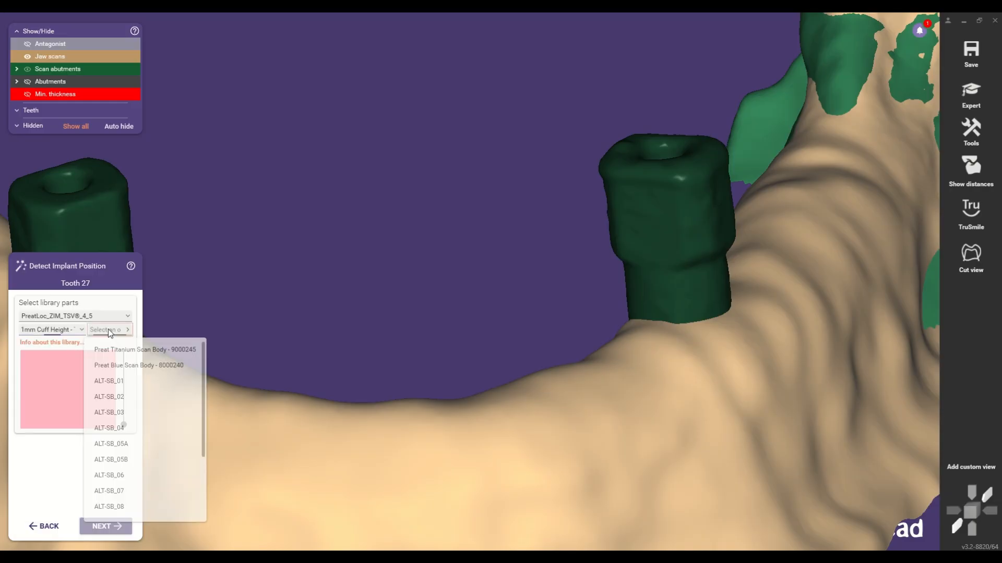
click(110, 346)
scroll(339, 324, down, 3)
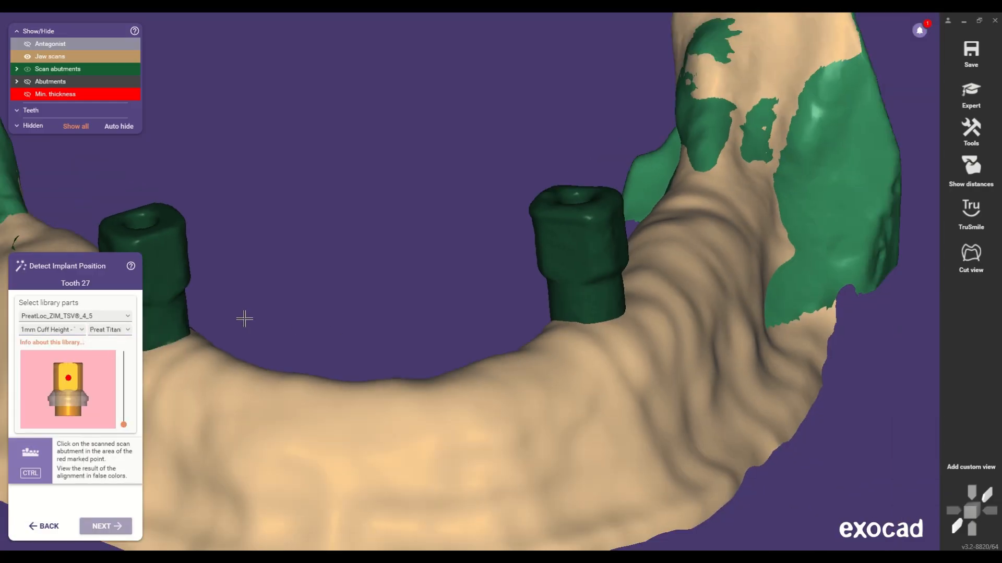
click(158, 269)
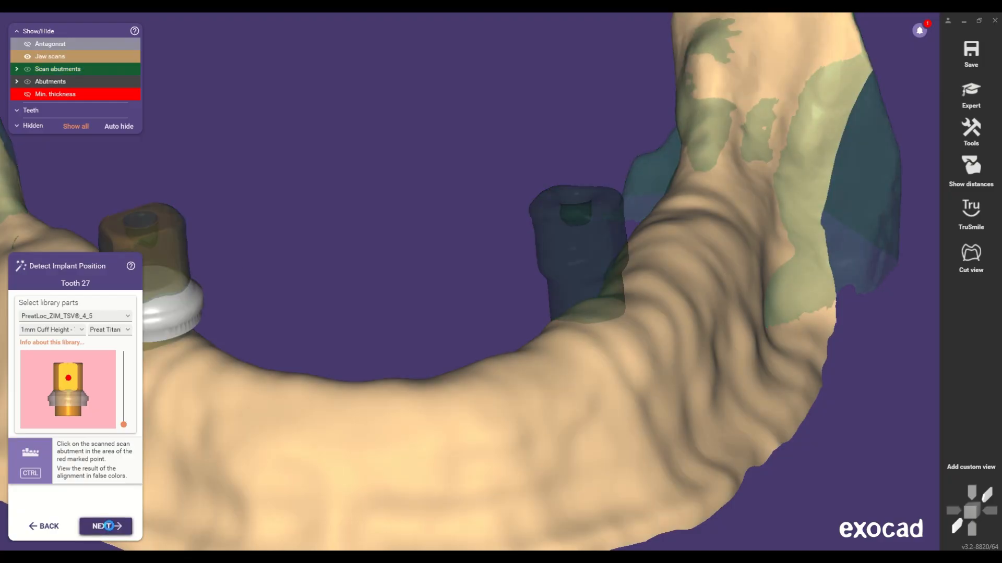
click(107, 526)
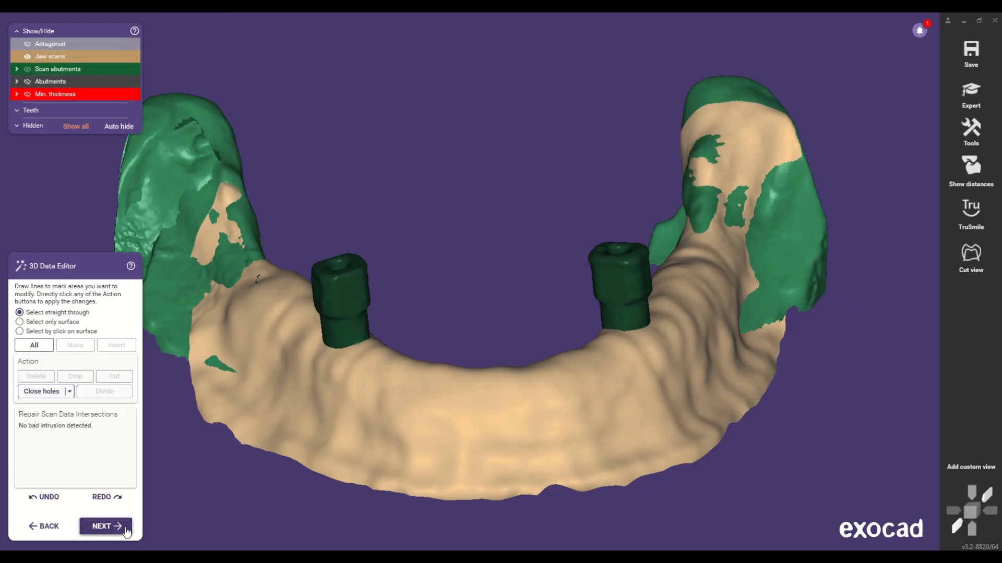
click(107, 526)
- Use the unofficial PreatLoc_ZIM_TSV®_4_5 library anyway and rotate the angled cuff height virtual gauge at tooth 22
scroll(73, 454, down, 2)
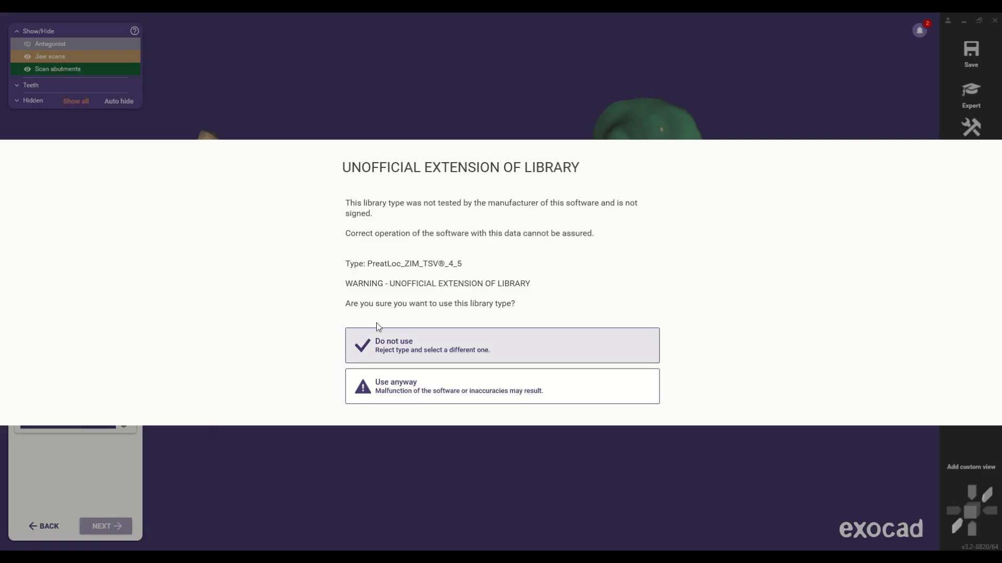
click(395, 378)
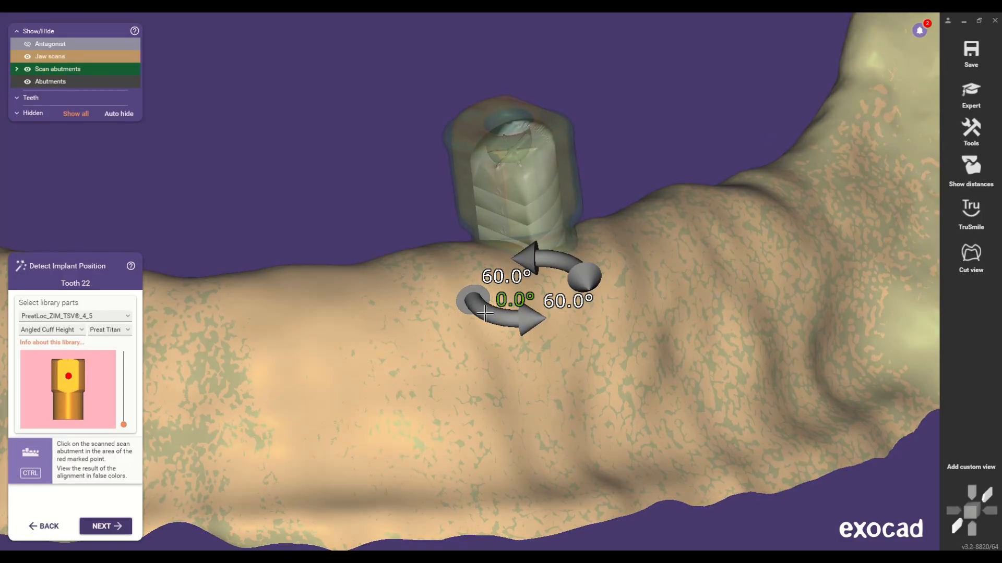
drag(485, 313, 517, 189)
right_drag(516, 189, 386, 172)
scroll(637, 241, down, 3)
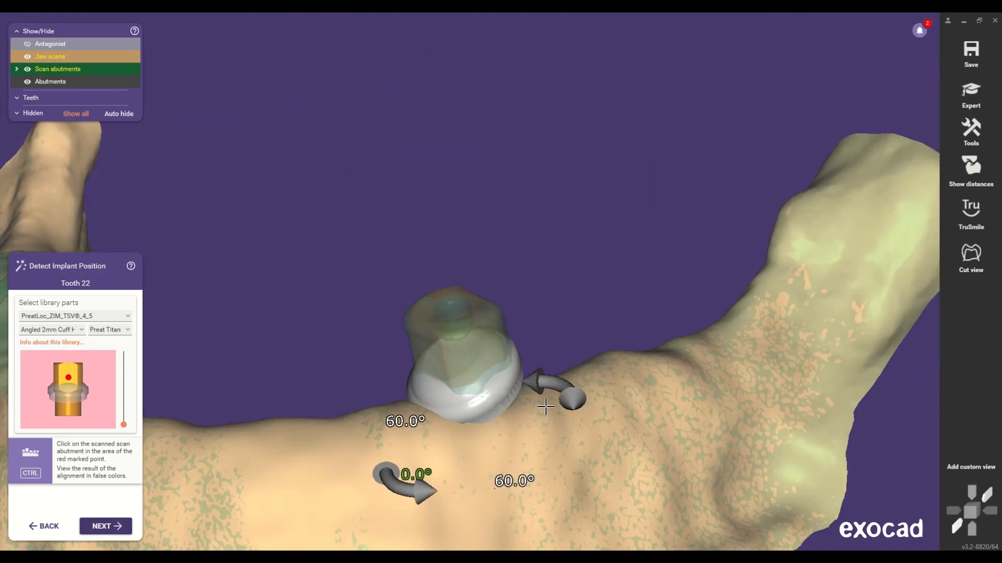
- Rotate the Angled 2mm Cuff Height abutment at tooth 22 by 180° and inspect its angulation over the ridge
drag(546, 407, 363, 461)
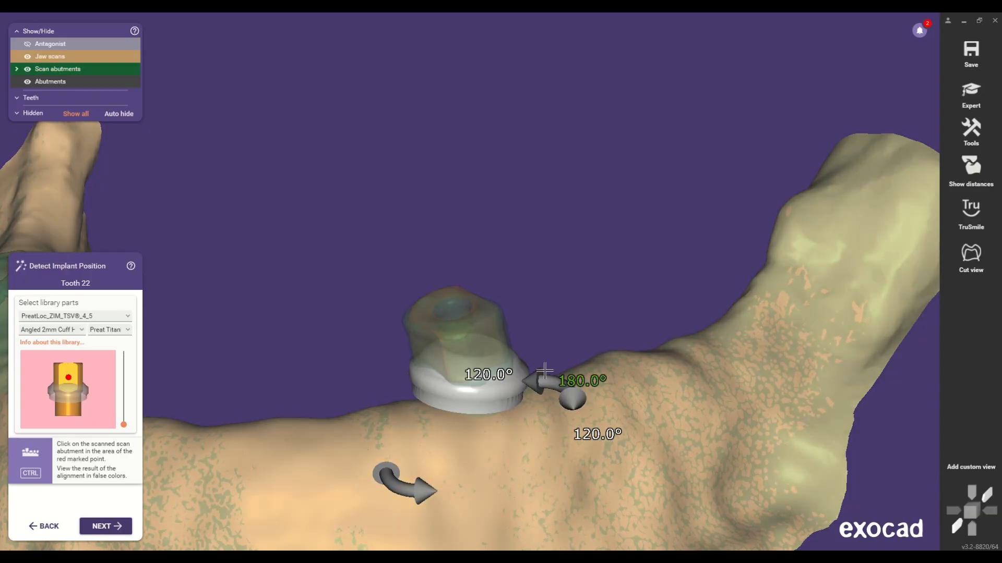
right_drag(507, 411, 496, 409)
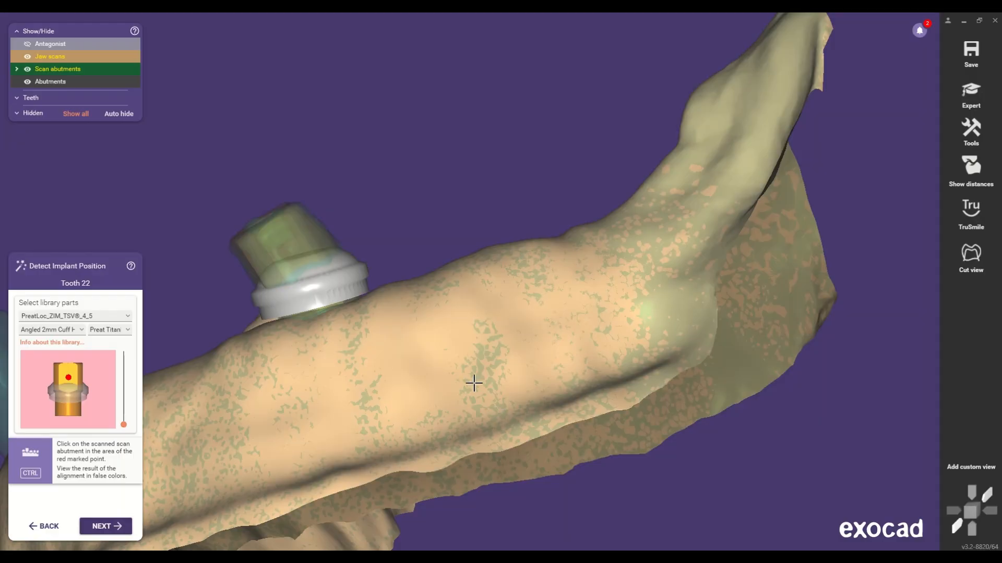
right_drag(238, 366, 300, 302)
scroll(425, 329, down, 3)
right_drag(425, 329, 254, 445)
- Start the model analysis and define the occlusal plane by three points on both upper last molars and between the central incisors
click(105, 525)
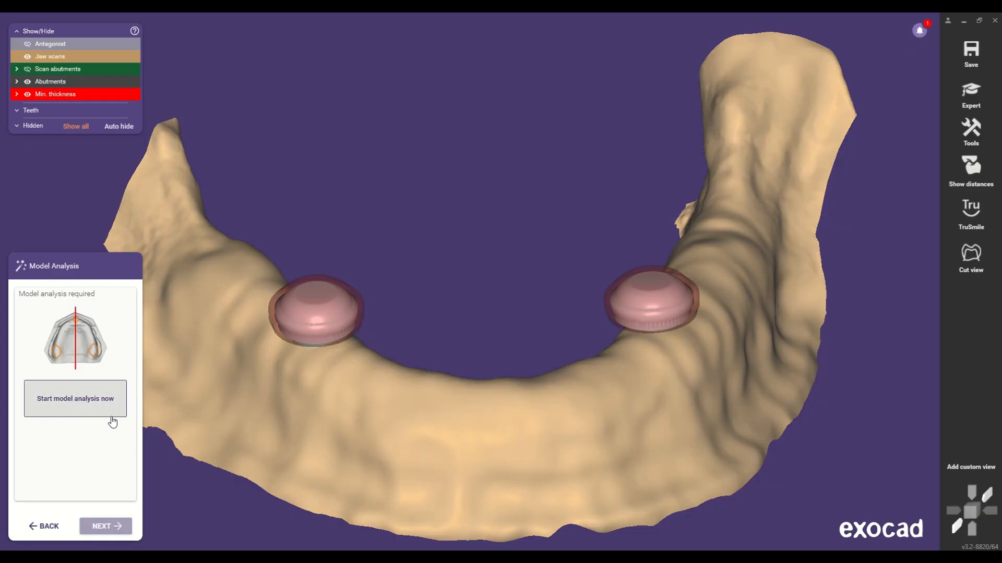
click(111, 418)
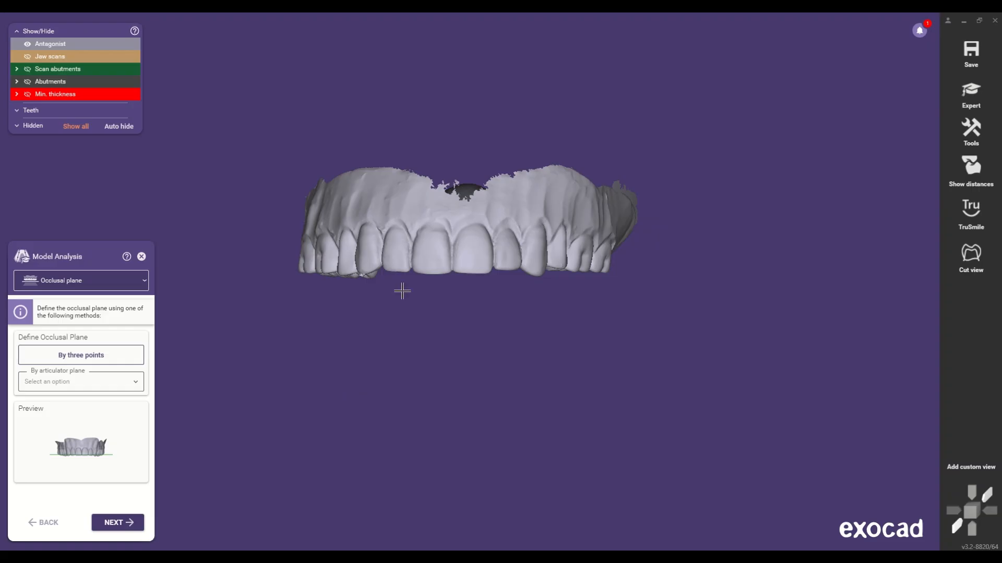
scroll(397, 265, up, 3)
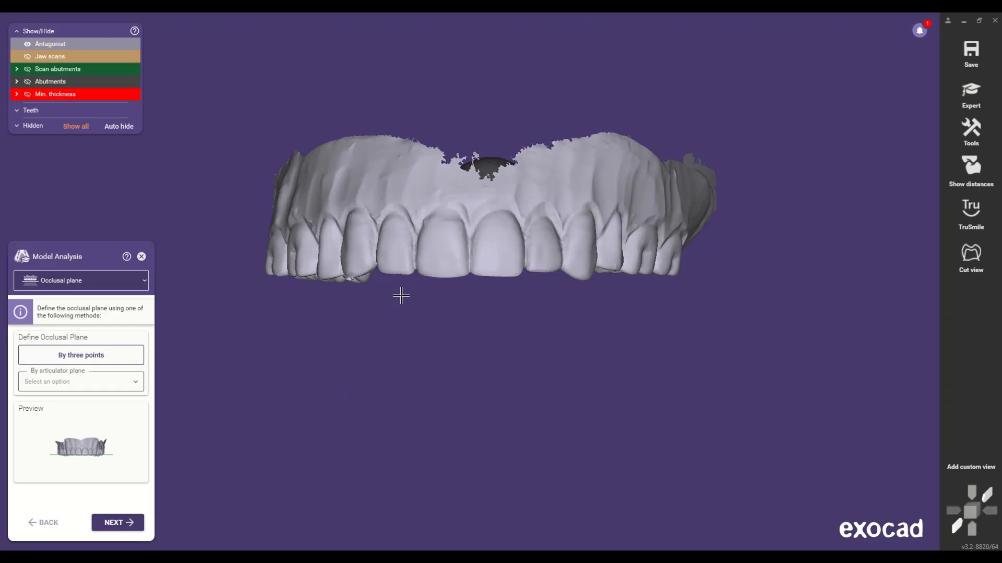
right_drag(403, 299, 404, 300)
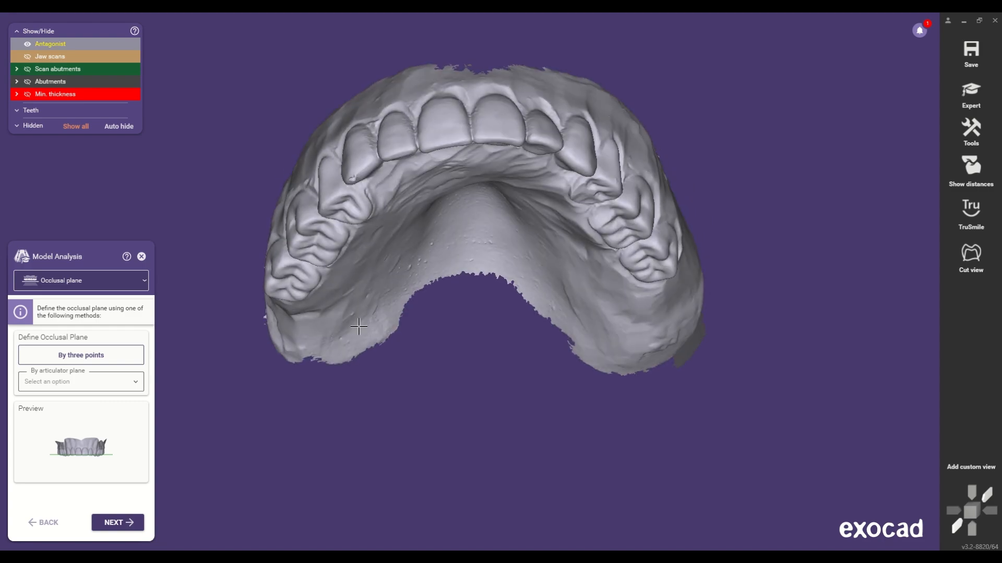
click(81, 355)
click(275, 285)
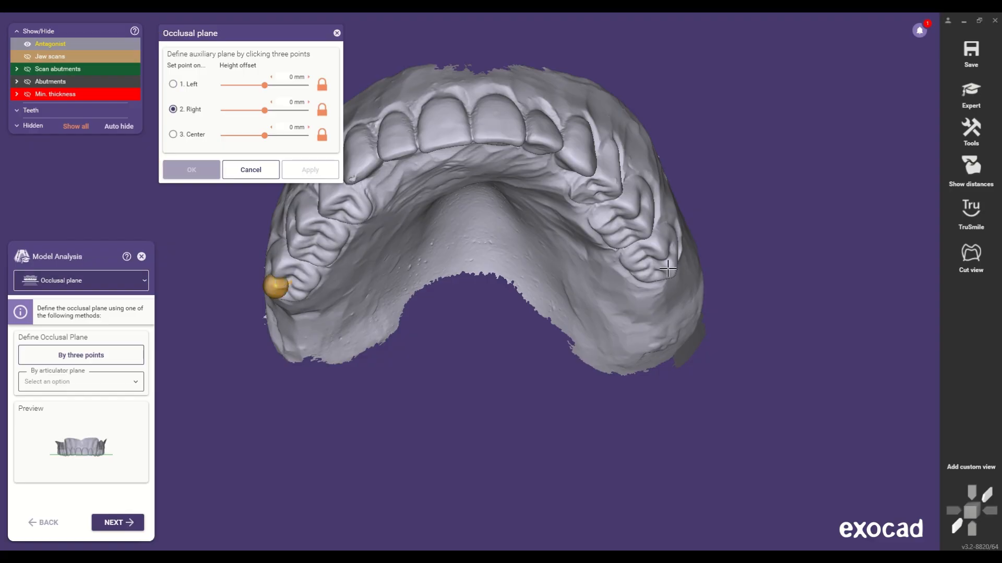
click(474, 141)
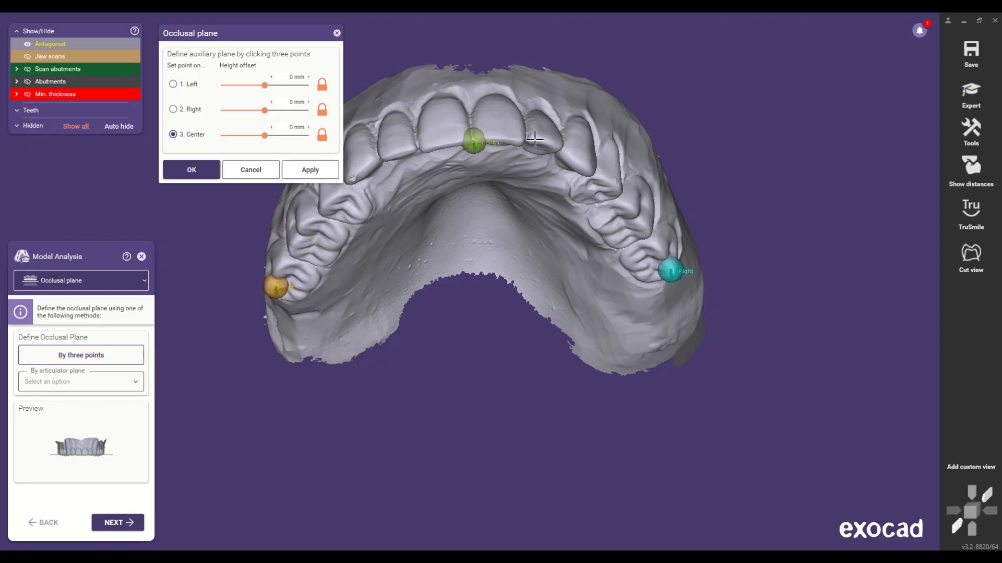
click(298, 168)
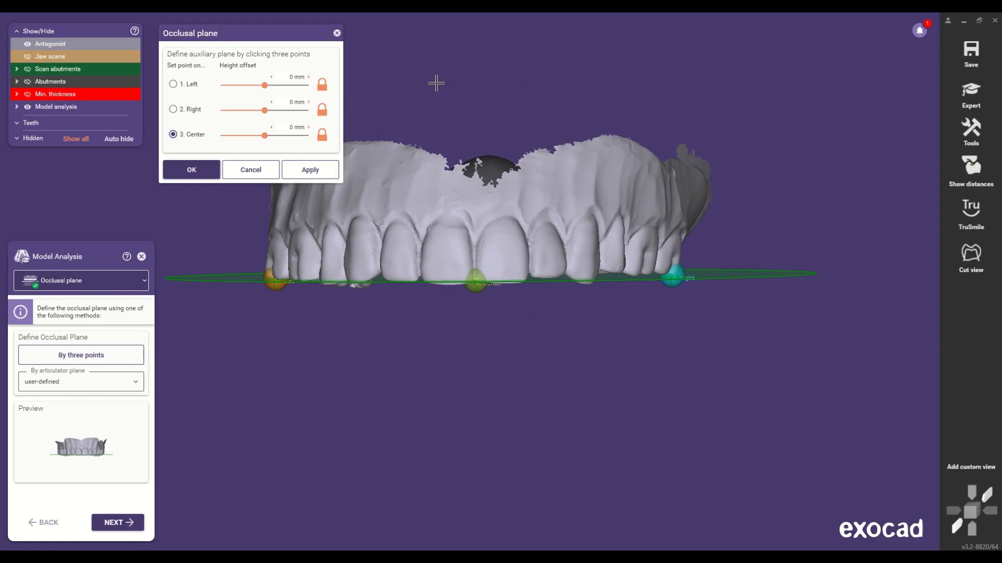
click(117, 522)
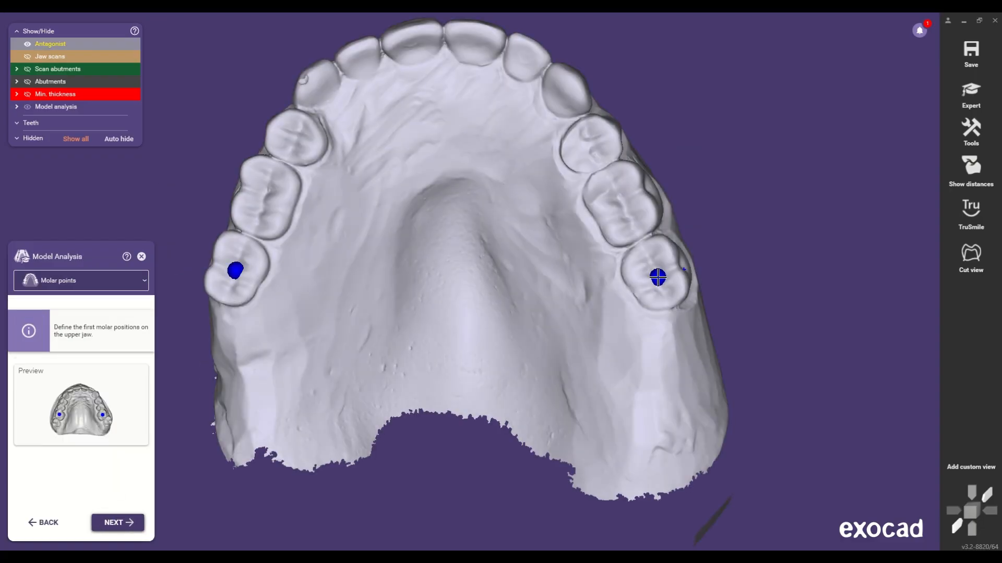
- Define the upper first molar, first premolar and central incisor contact landmarks to complete the model analysis
click(658, 278)
click(127, 522)
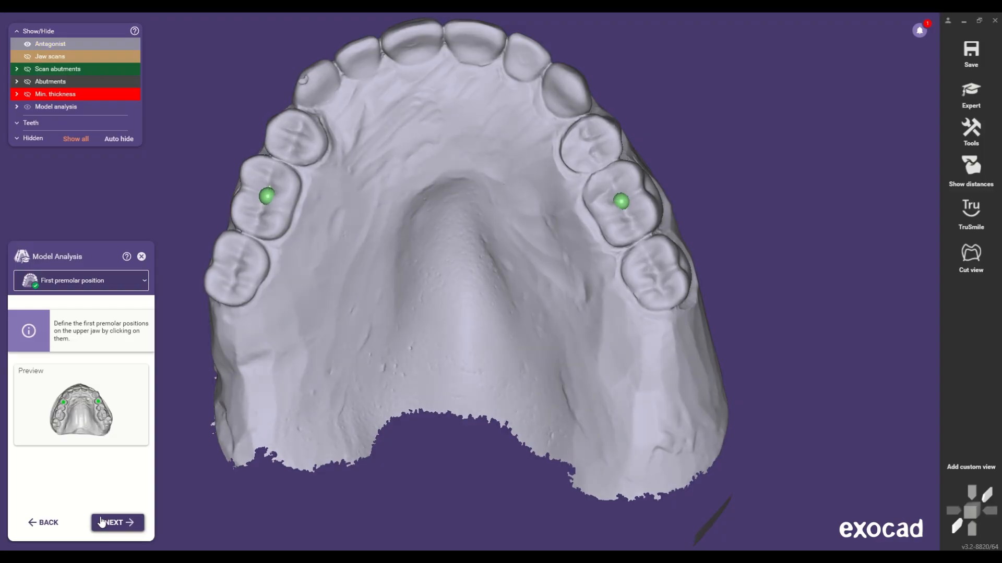
click(103, 522)
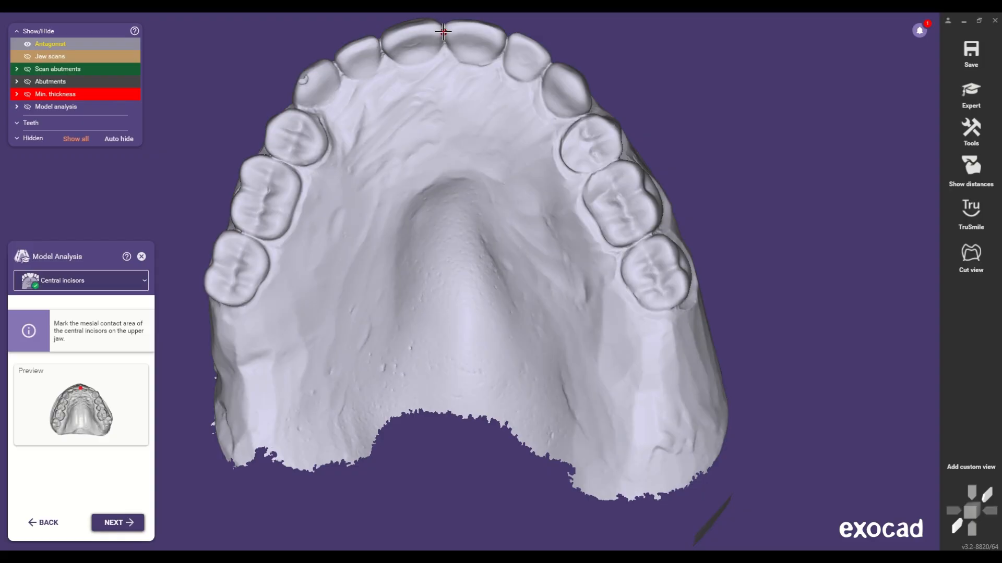
click(443, 32)
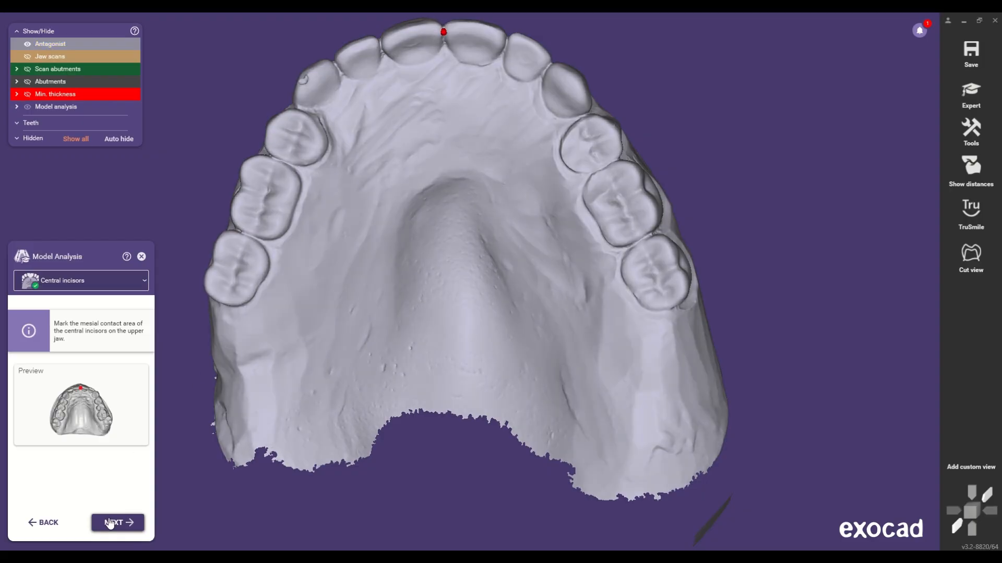
click(110, 522)
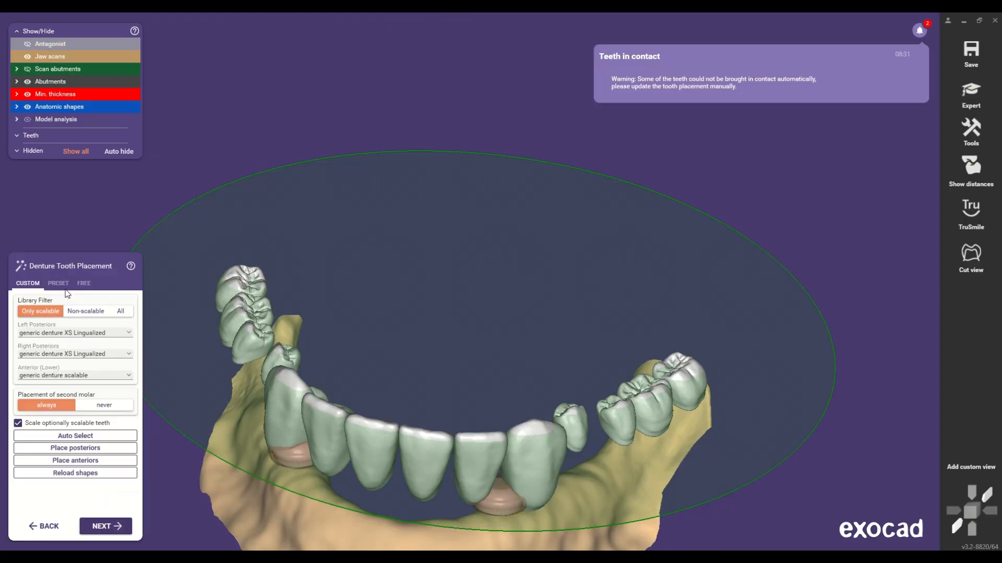
- Place the denture teeth with the preset generic denture M 34.0 mm bunny and accept the setup
click(57, 283)
click(61, 333)
scroll(382, 219, down, 3)
right_drag(382, 219, 576, 399)
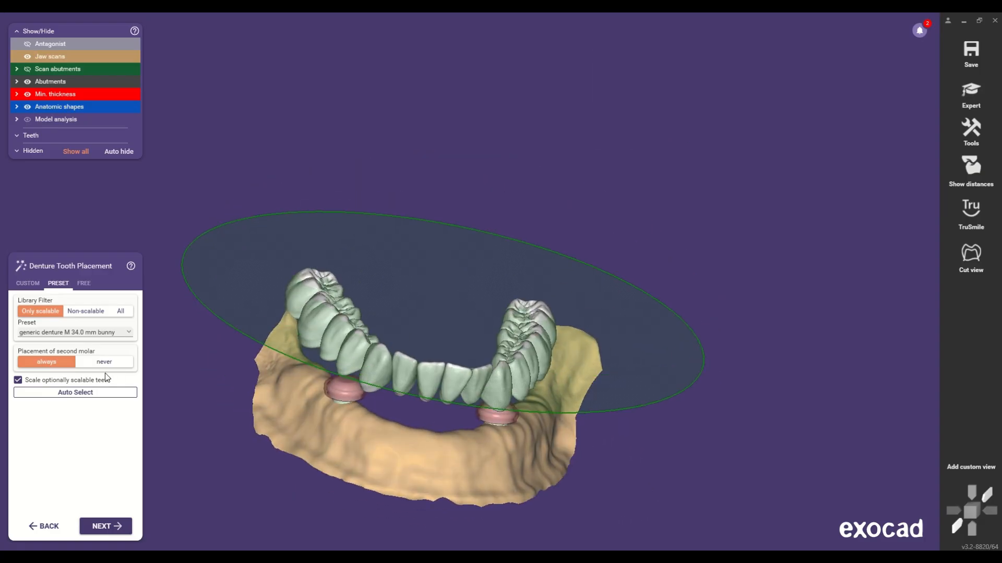
click(103, 526)
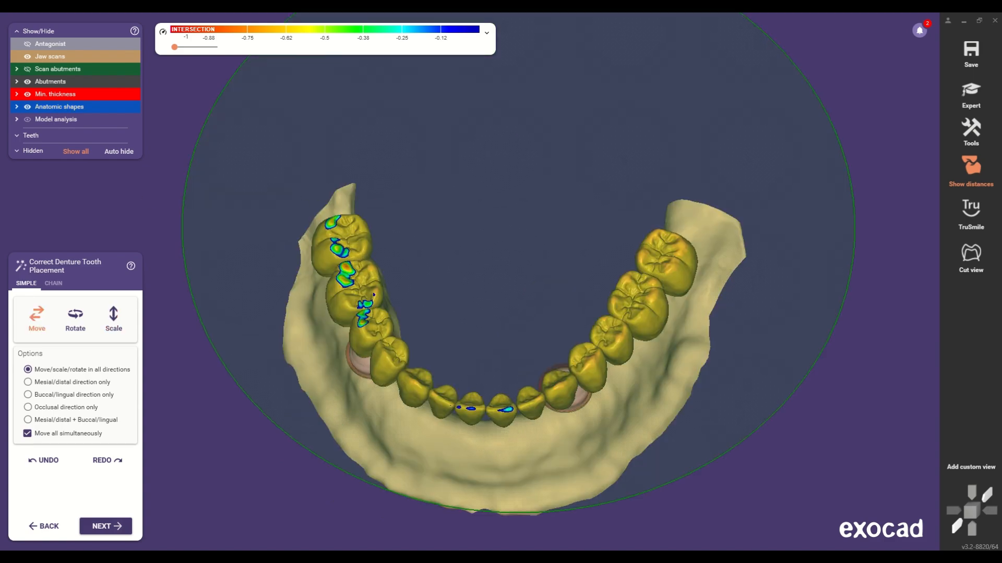
- Accept the denture tooth positions and generate the denture base bottom with blocked-out undercuts
right_drag(492, 291, 492, 237)
click(118, 529)
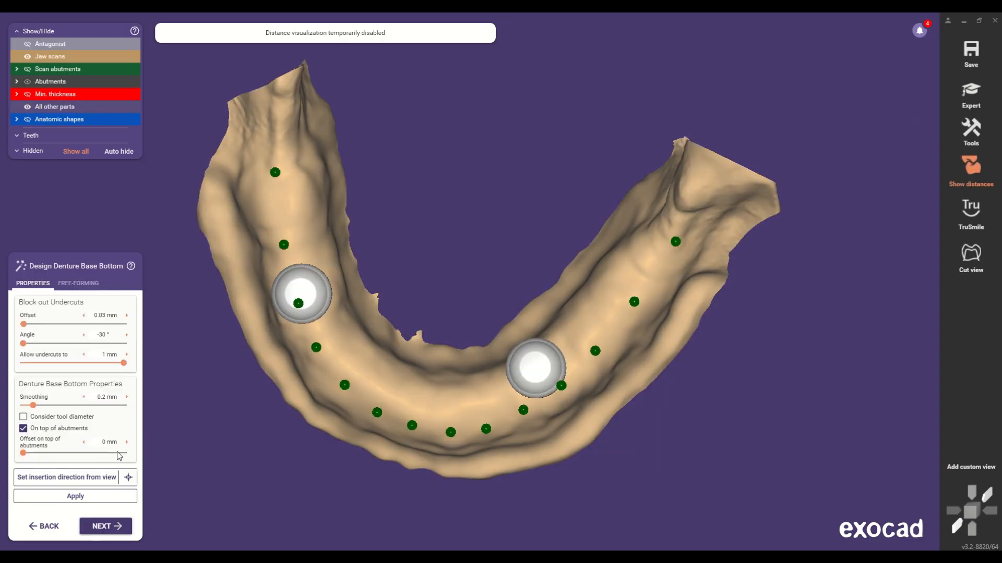
click(107, 496)
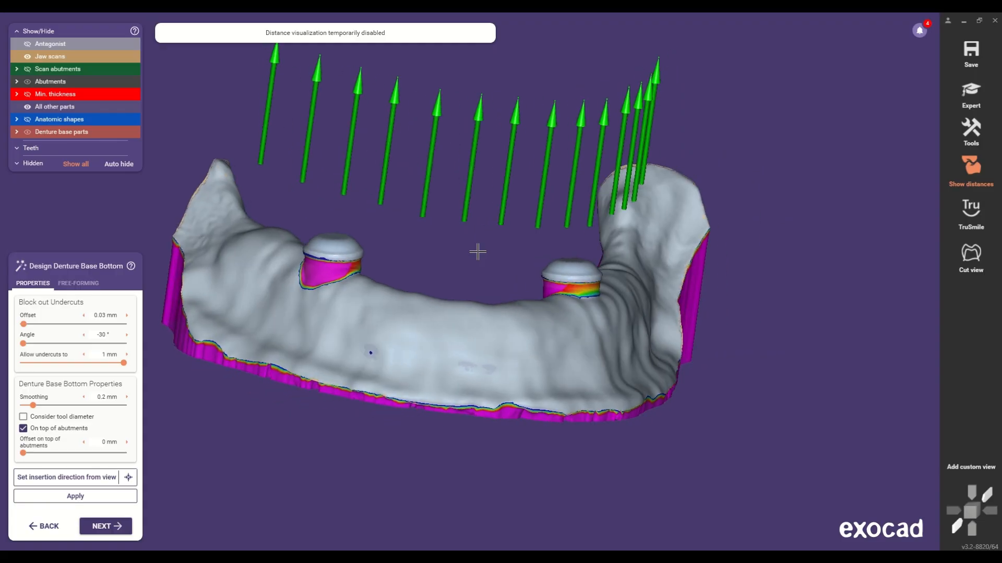
- Free-form the denture base bottom by brush, smoothing the front ridge and the undercut area beneath the attachment
click(94, 287)
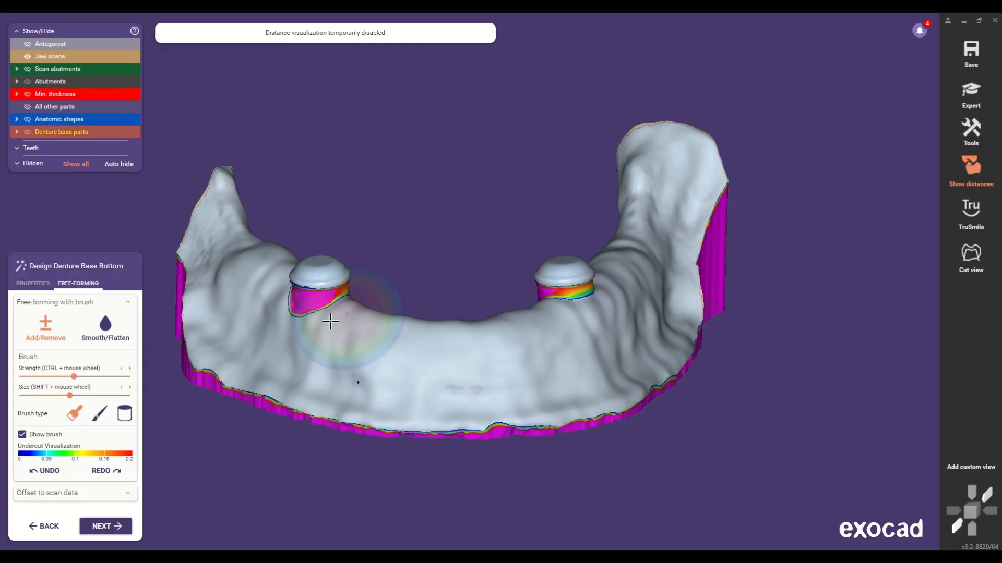
shift+drag(362, 386, 465, 360)
mouse_move(490, 308)
right_down()
mouse_move(445, 304)
mouse_move(560, 325)
right_up()
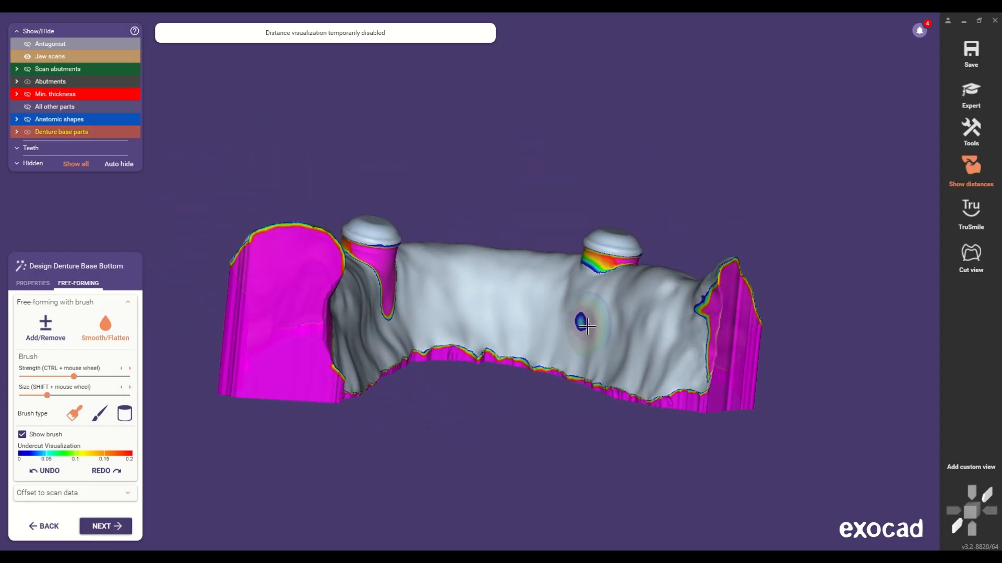
right_drag(495, 323, 442, 324)
click(45, 329)
drag(412, 312, 413, 298)
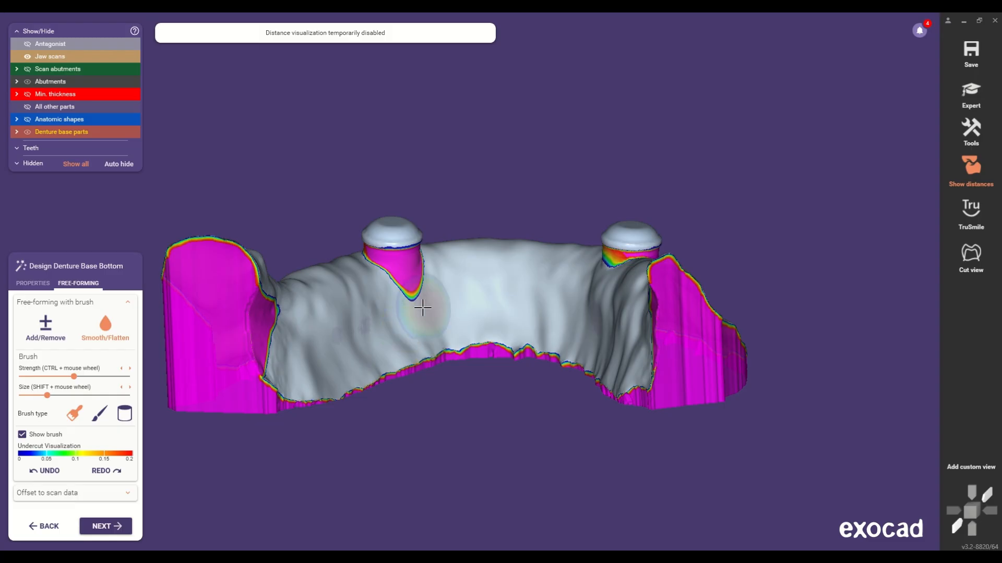
scroll(424, 308, up, 3)
right_drag(423, 308, 458, 298)
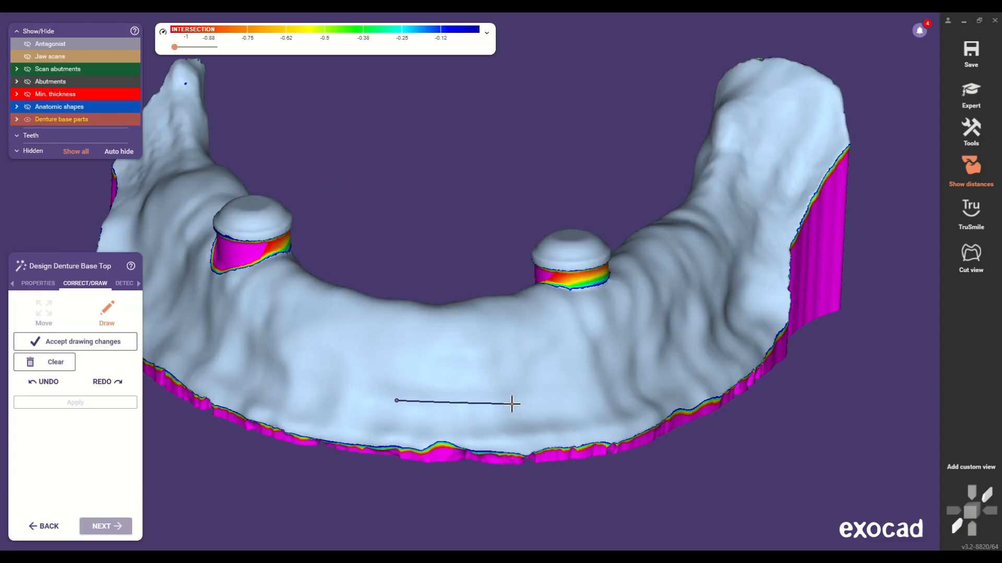
- Draw a closed denture base outline around the lower jaw, along the vestibule and behind the last molars
mouse_move(721, 340)
right_down()
mouse_move(778, 205)
mouse_move(706, 183)
mouse_move(587, 290)
right_up()
mouse_move(478, 263)
right_down()
mouse_move(711, 309)
mouse_move(521, 292)
mouse_move(280, 340)
right_up()
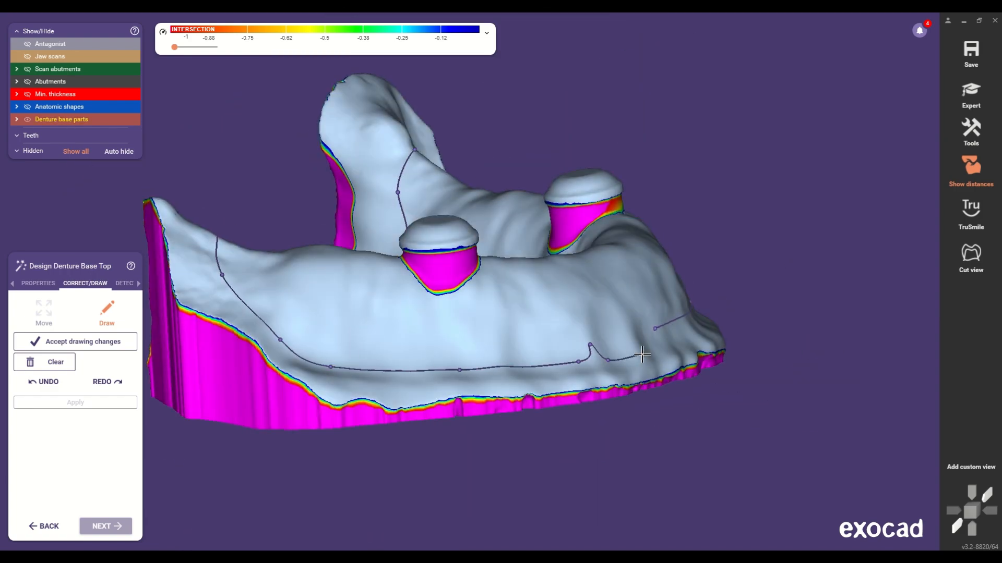
click(642, 355)
click(655, 329)
- Adjust the outline's control points along the vestibular border of the denture base
right_drag(655, 329, 409, 346)
drag(409, 347, 417, 357)
right_drag(564, 334, 520, 347)
drag(607, 327, 611, 330)
right_drag(612, 330, 544, 332)
drag(585, 300, 590, 309)
right_drag(522, 313, 647, 298)
- Display the anatomic tooth shapes and move the outline points behind the last molar to fit the tooth setup
scroll(590, 309, down, 3)
click(62, 107)
right_drag(276, 183, 614, 413)
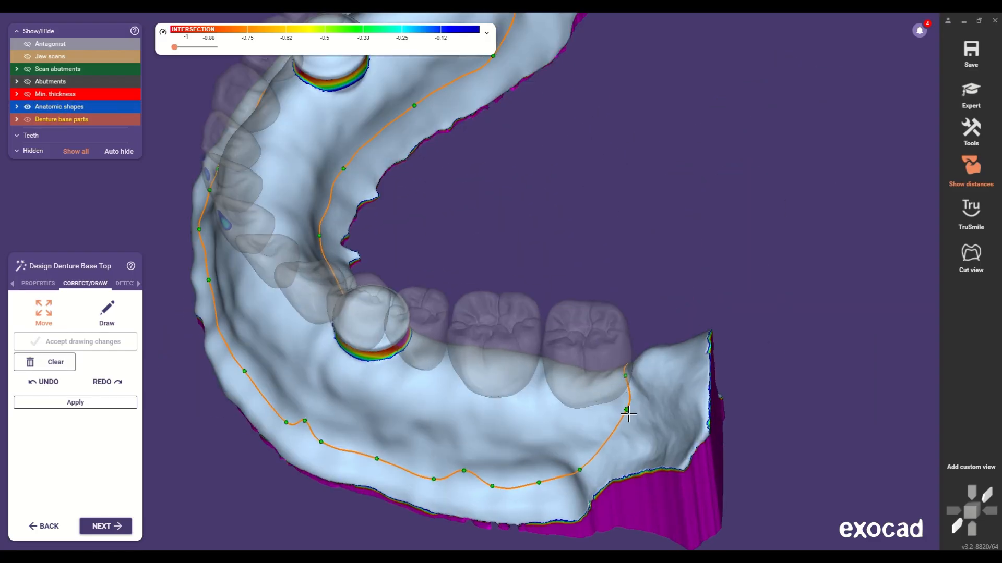
right_drag(637, 369, 617, 418)
drag(618, 418, 609, 400)
right_drag(624, 461, 621, 313)
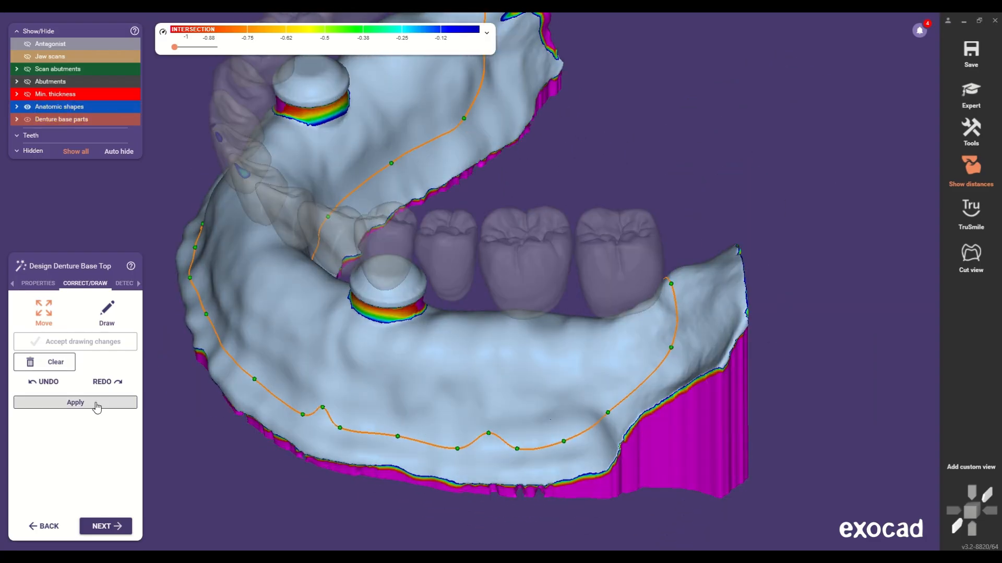
- Generate the denture base top from the corrected outline and accept it
click(99, 403)
right_drag(460, 251, 533, 231)
scroll(533, 231, down, 3)
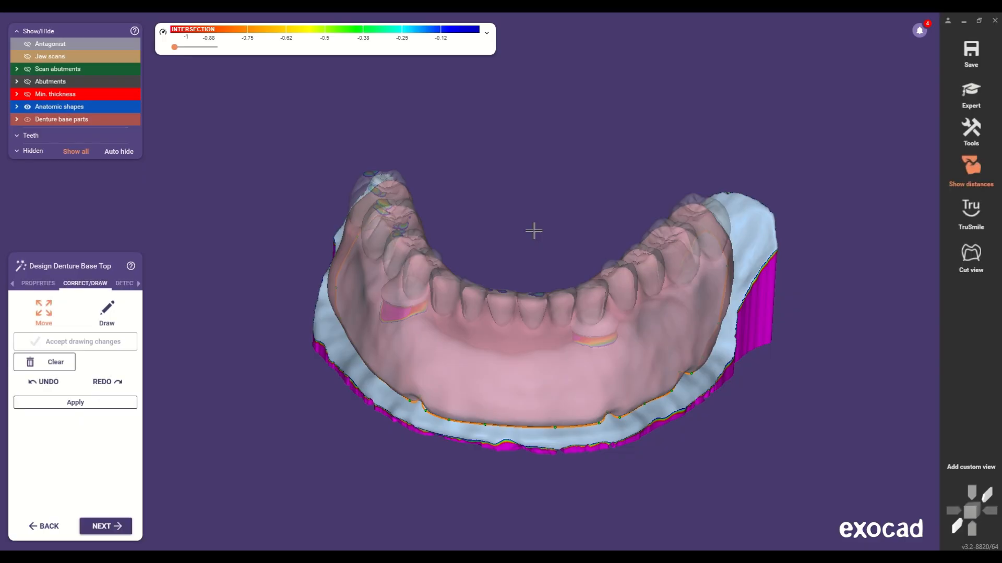
click(107, 526)
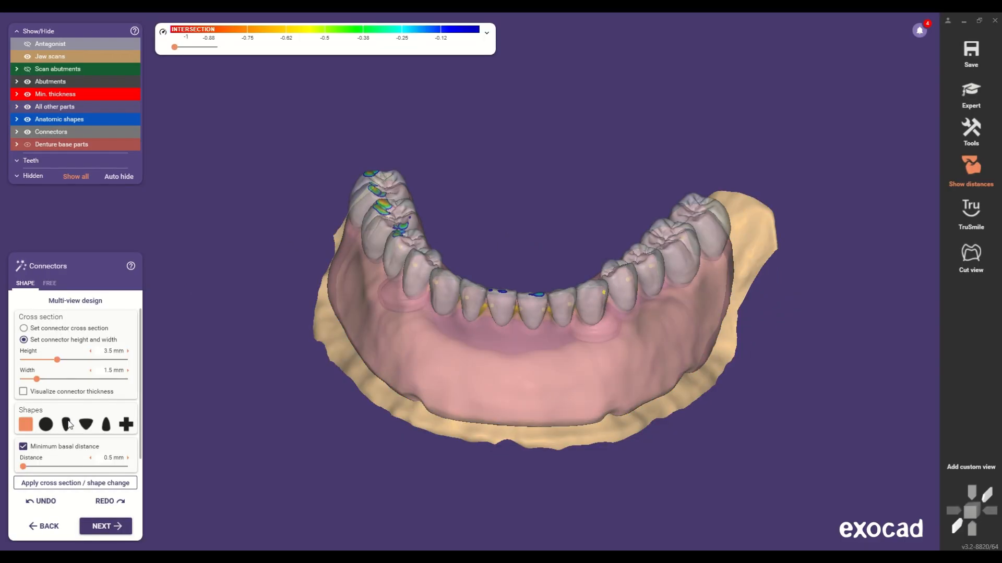
- Give the tooth connectors the tapered shape and accept them after checking them with the denture base parts and jaw scans hidden
click(30, 145)
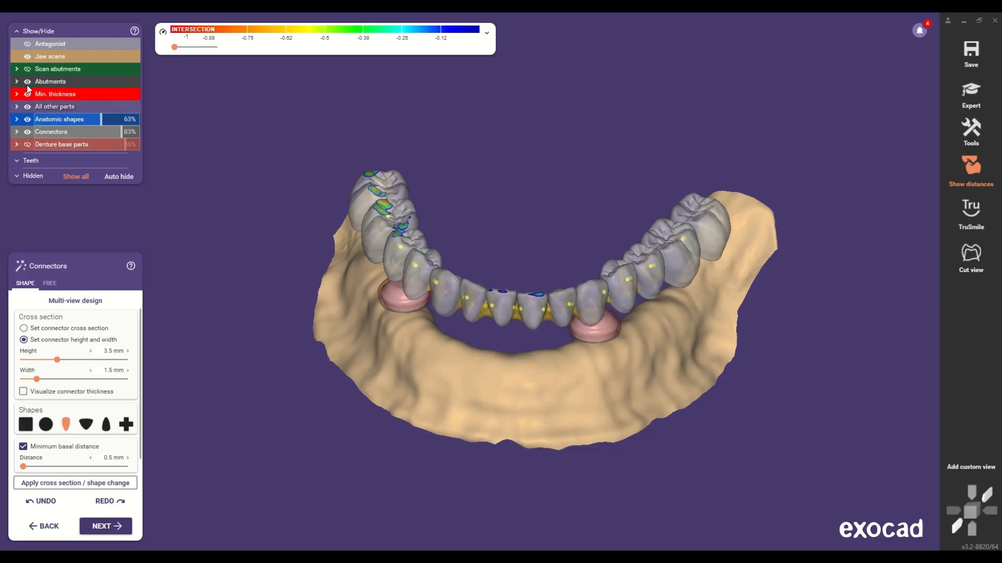
click(29, 57)
right_drag(408, 280, 473, 199)
scroll(457, 288, up, 3)
scroll(521, 229, up, 2)
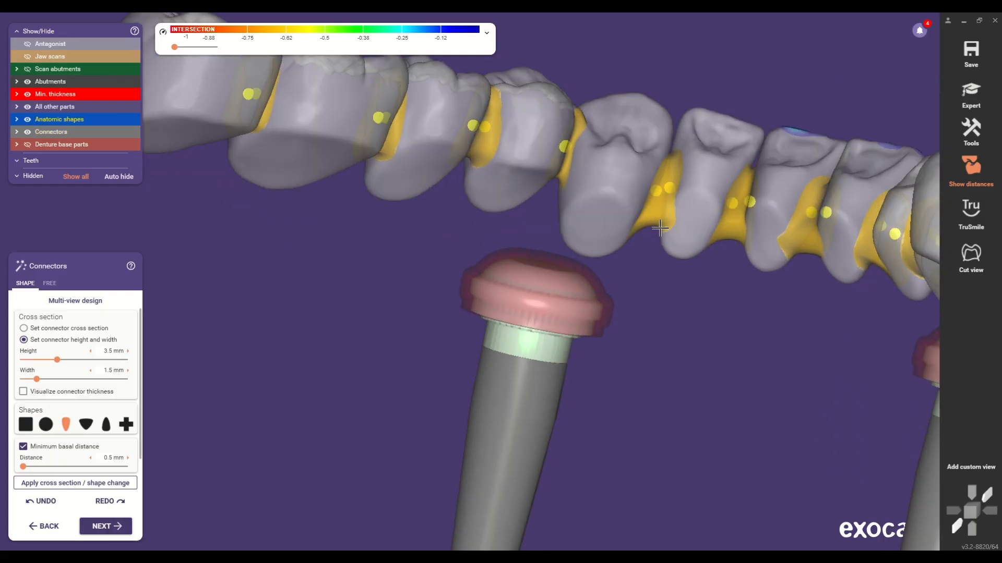
scroll(652, 254, up, 2)
scroll(749, 308, down, 4)
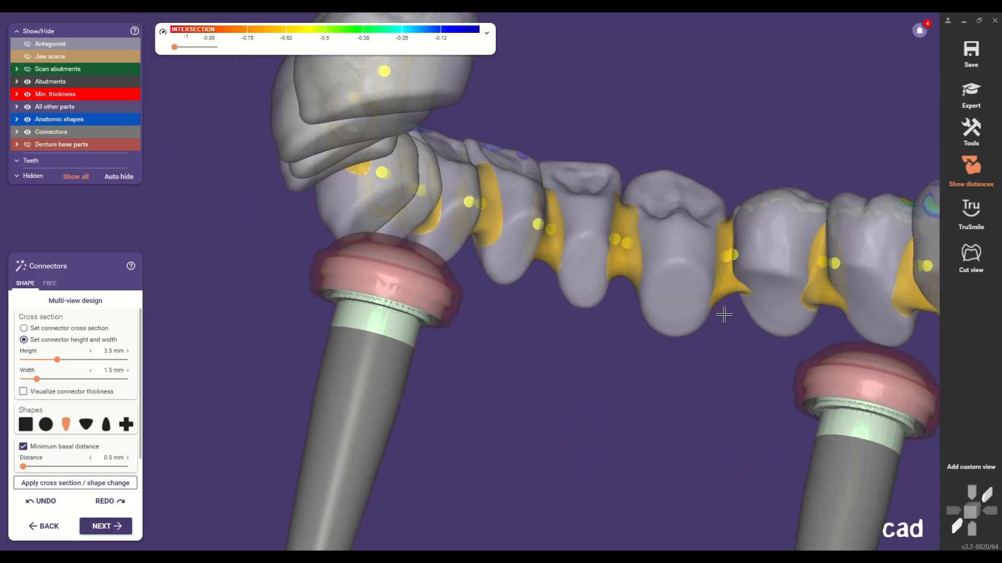
right_drag(756, 313, 827, 347)
scroll(824, 339, down, 2)
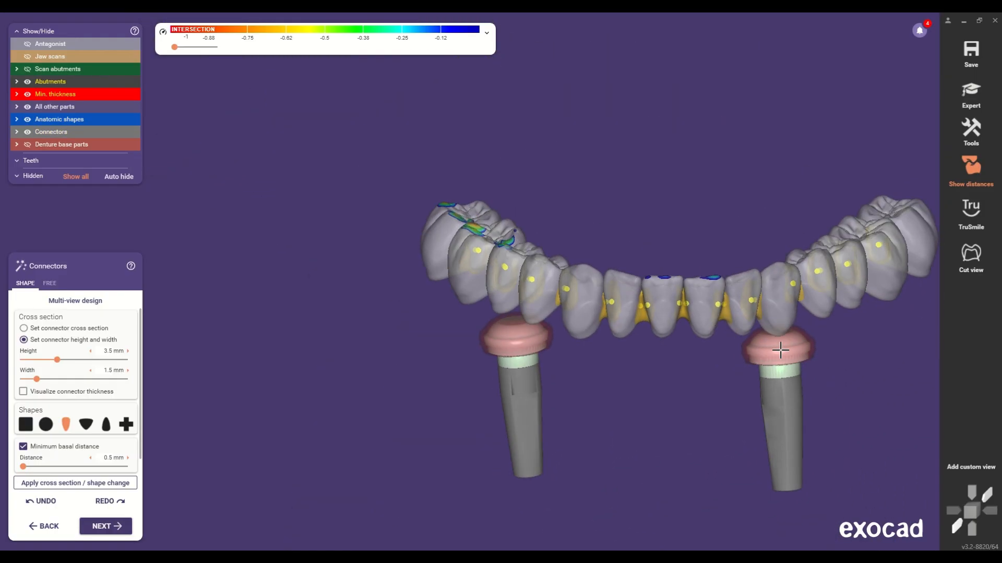
scroll(827, 346, down, 2)
click(106, 528)
- Show the jaw scans again and set the denture base minimum thickness to 2 mm for free-forming
click(28, 57)
middle_drag(792, 391, 650, 362)
right_drag(650, 362, 501, 324)
click(23, 284)
mouse_move(532, 219)
right_down()
mouse_move(572, 302)
mouse_move(548, 209)
right_up()
drag(102, 466, 64, 466)
- Smooth the denture base surface by brush and check it with the denture base parts made temporarily transparent
scroll(371, 373, up, 4)
click(105, 316)
drag(488, 284, 527, 281)
right_drag(527, 282, 600, 297)
drag(137, 132, 45, 132)
right_drag(470, 334, 499, 277)
drag(44, 132, 136, 132)
mouse_move(384, 355)
right_down()
mouse_move(277, 362)
mouse_move(327, 362)
mouse_move(422, 407)
mouse_move(374, 313)
right_up()
- Refine the denture base surface with a smaller smoothing brush and accept the free-forming
shift+scroll(422, 407, down, 2)
scroll(374, 313, up, 3)
click(46, 316)
click(105, 316)
drag(482, 261, 482, 237)
scroll(375, 318, down, 3)
right_drag(375, 318, 377, 334)
click(43, 323)
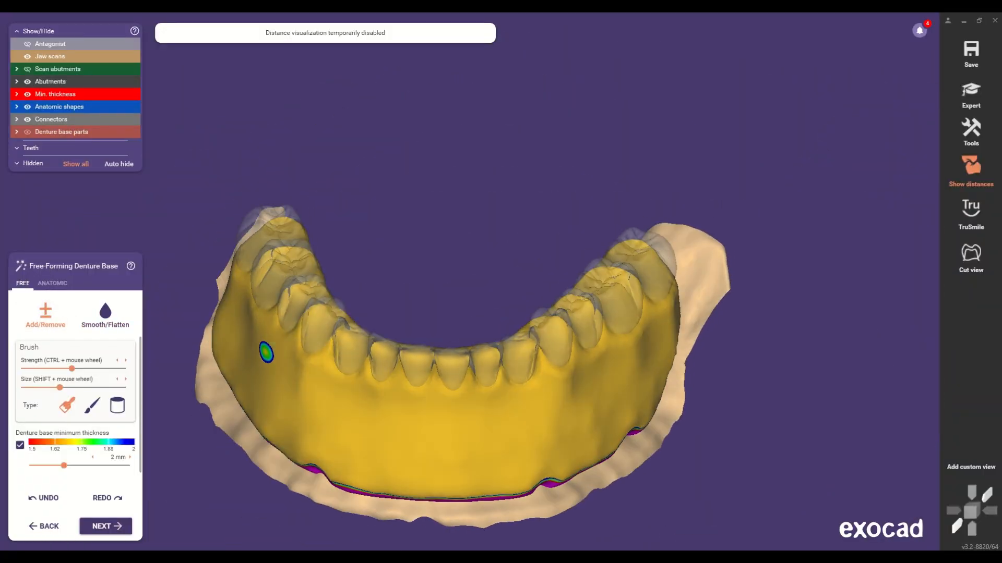
scroll(452, 365, down, 2)
right_drag(452, 365, 501, 339)
click(105, 526)
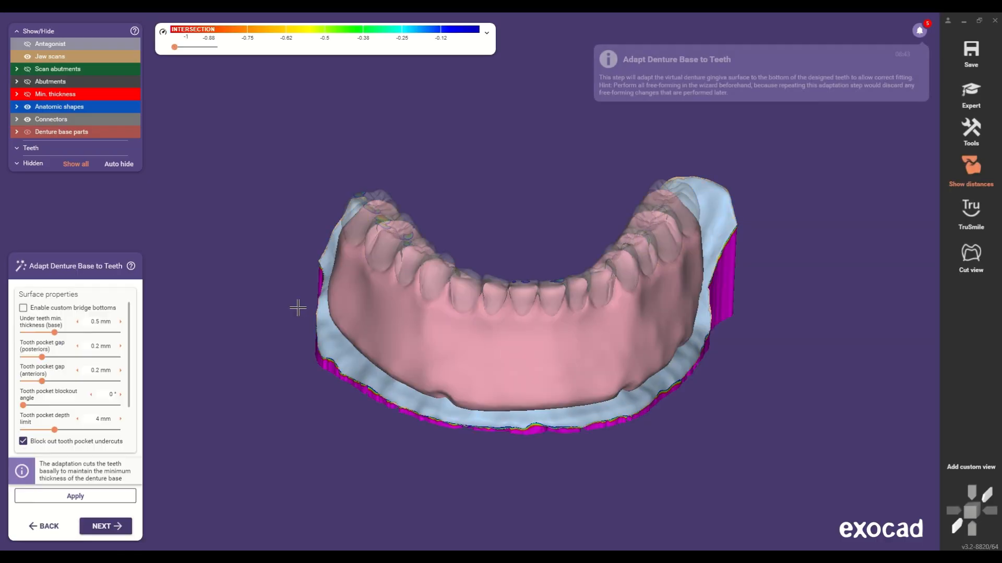
- Adapt the denture base to the teeth with the preset surface properties, then merge and save the restorations
click(120, 500)
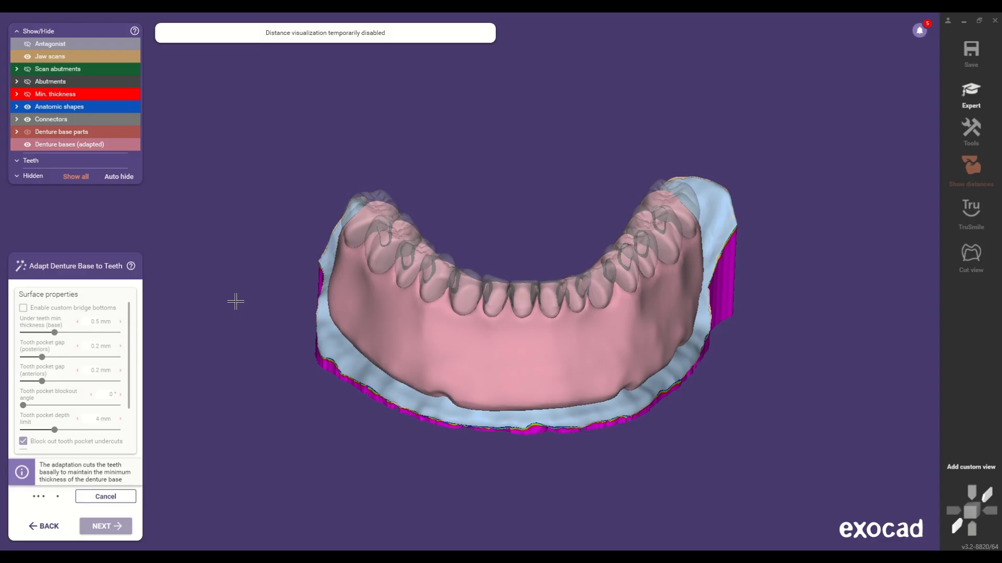
right_drag(240, 287, 241, 280)
click(106, 526)
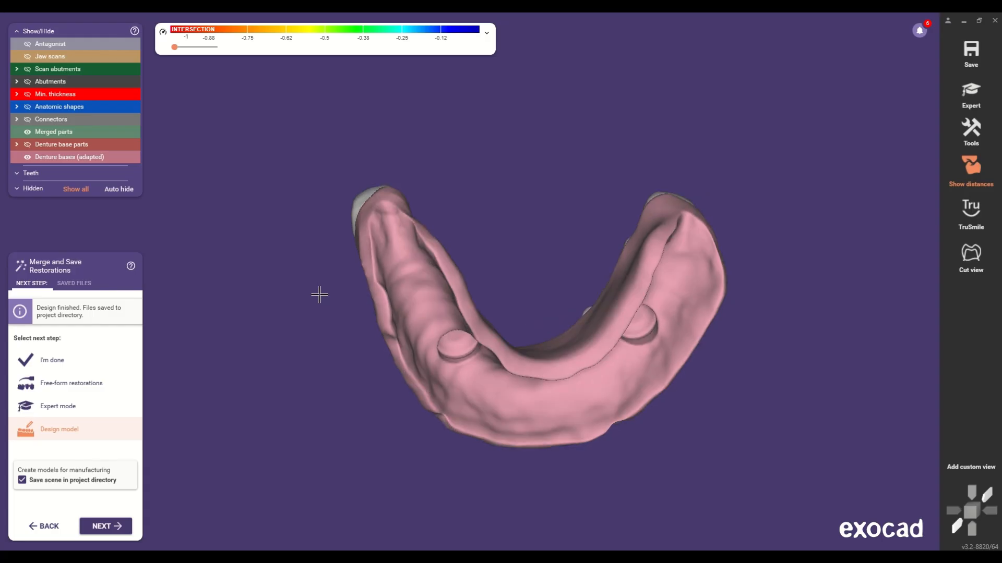
- Examine the finished denture from below and from the front, and its tooth pockets with the merged parts temporarily hidden
scroll(527, 383, up, 3)
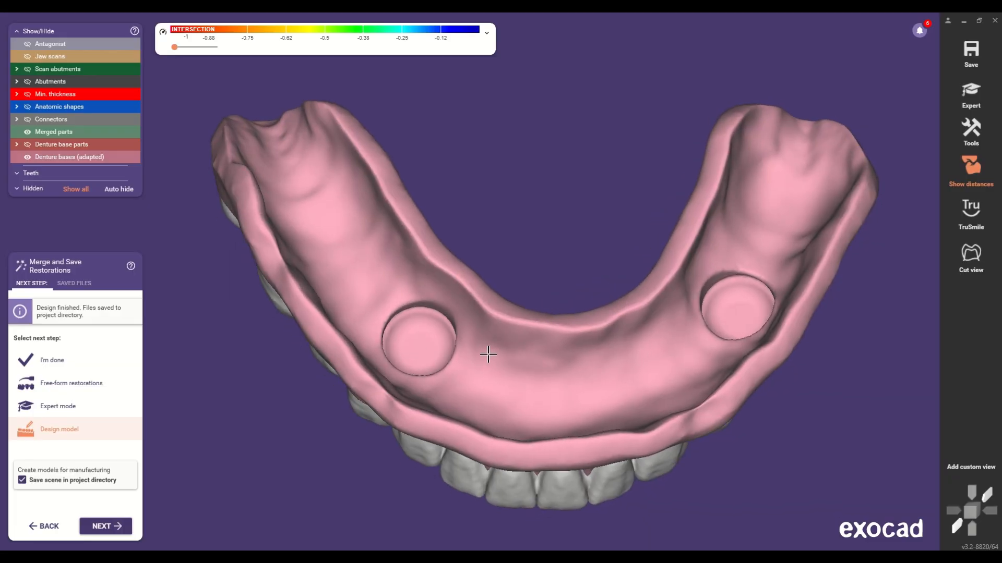
right_drag(762, 305, 585, 277)
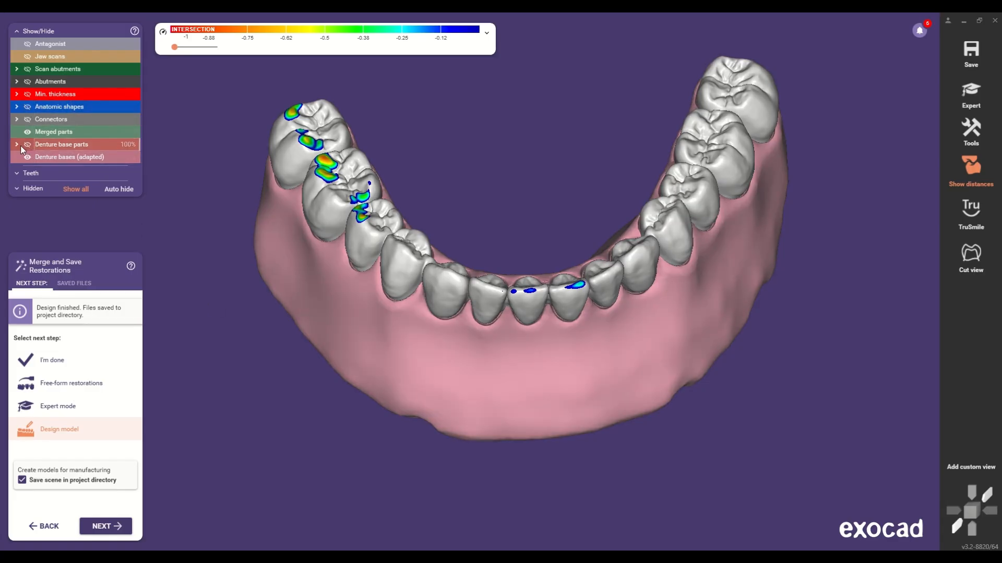
click(27, 132)
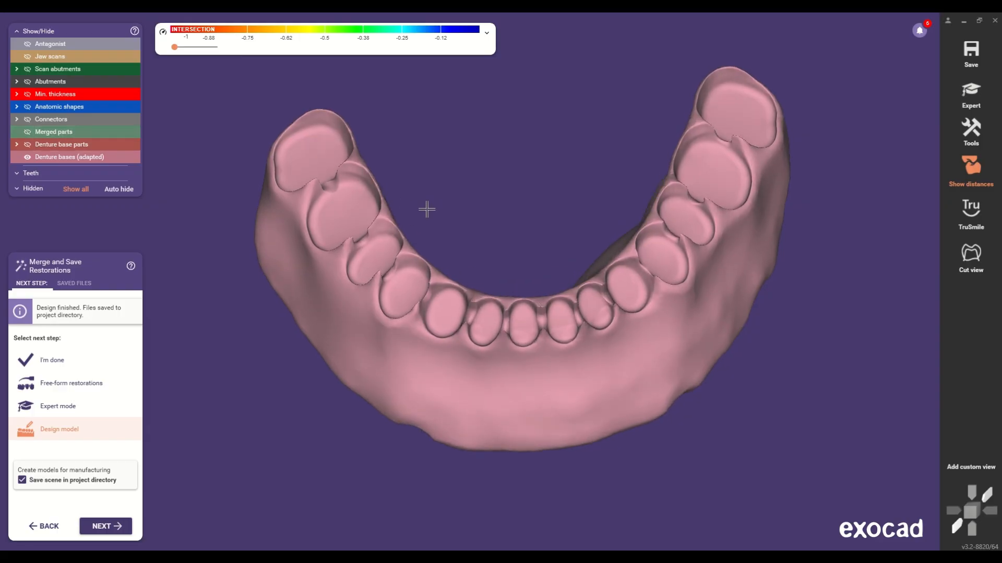
right_drag(427, 210, 426, 209)
click(28, 132)
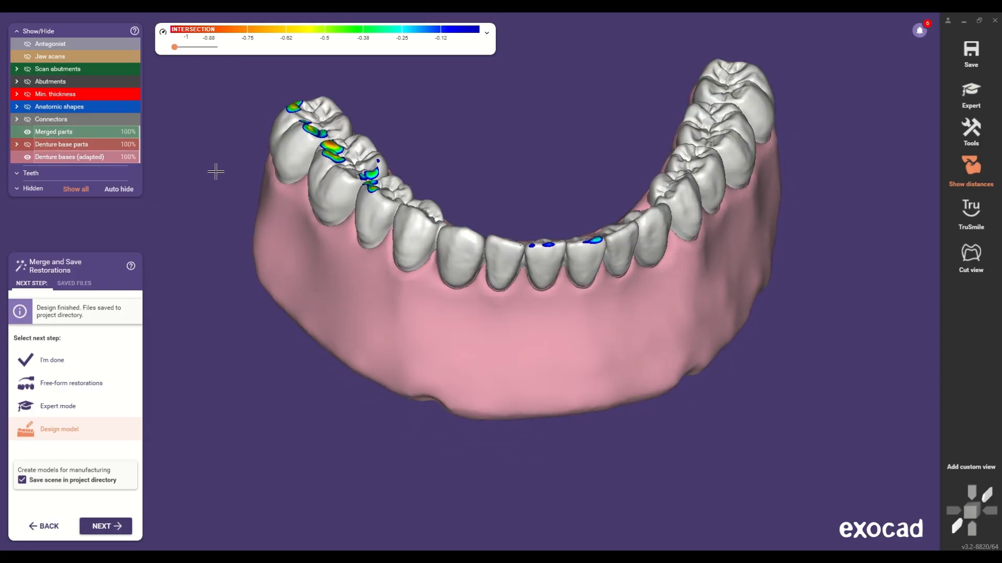
scroll(293, 215, down, 4)
scroll(461, 238, up, 3)
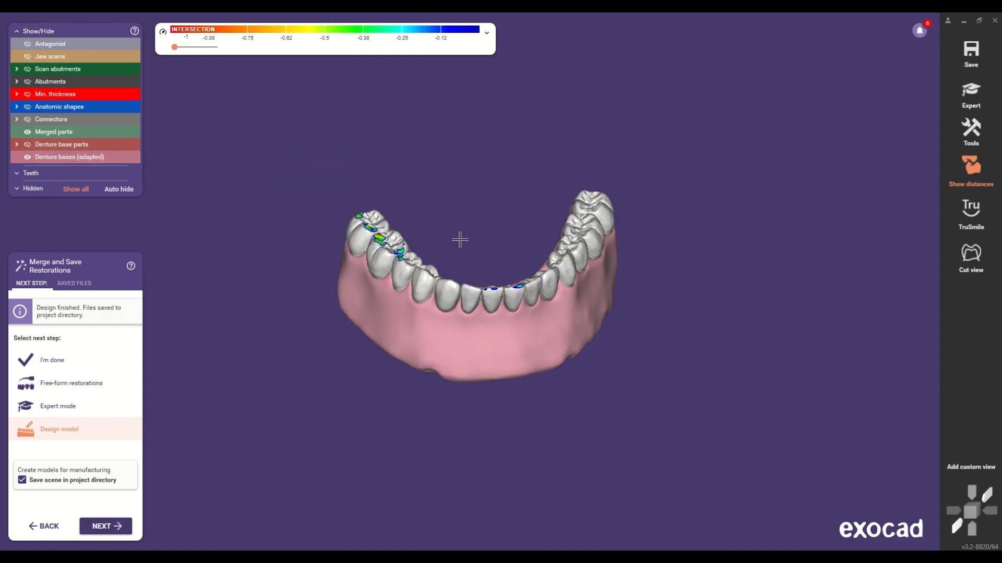
right_drag(444, 342, 410, 356)
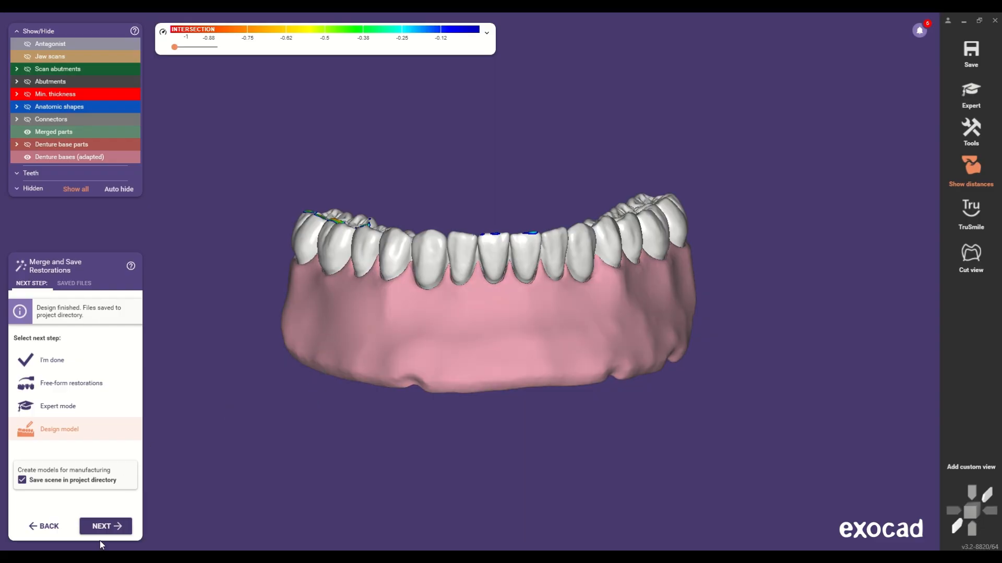